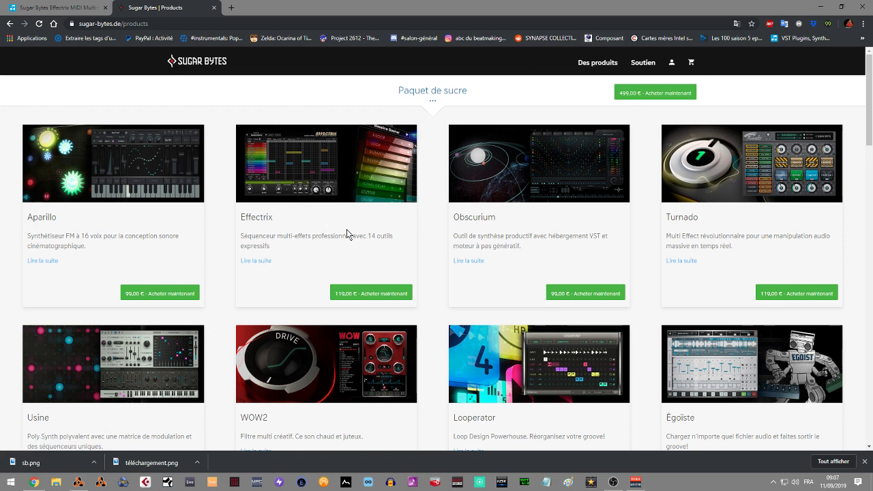
# Look over the Effectrix product page on the Sugar Bytes site and compare its Plugin Boutique listing
pyautogui.click(371, 295)
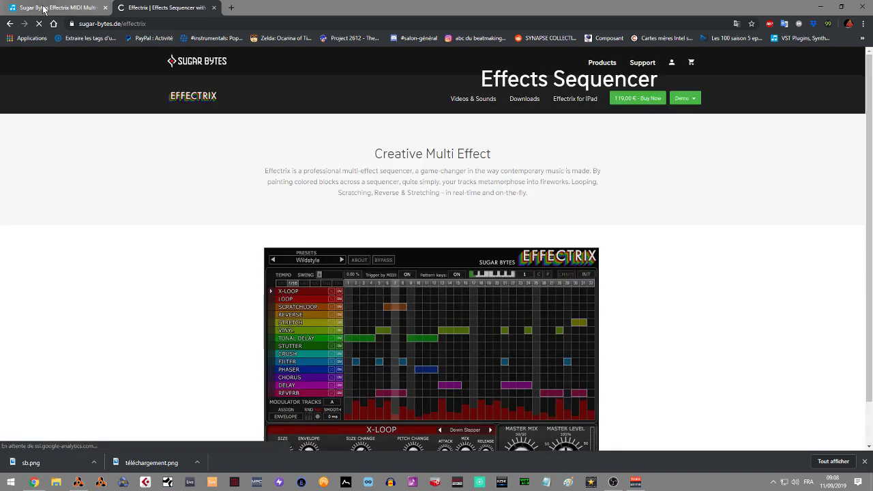
pyautogui.click(41, 7)
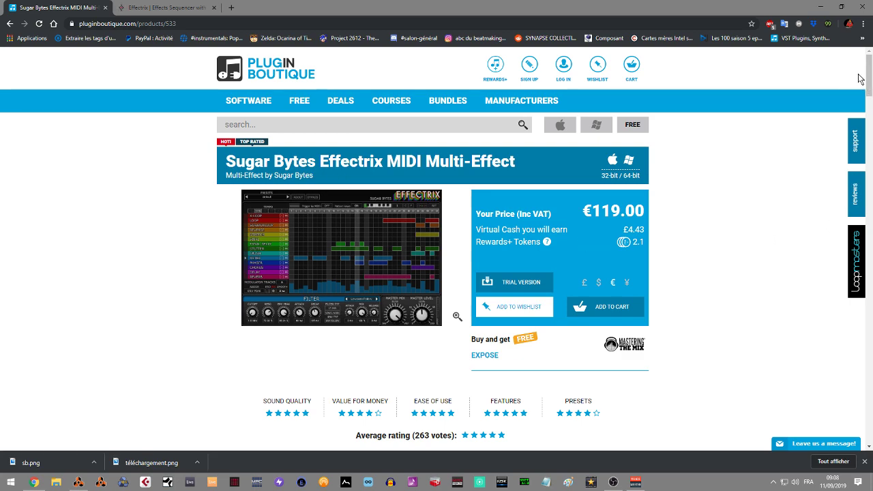
pyautogui.moveTo(869, 76)
pyautogui.mouseDown()
pyautogui.moveTo(868, 265)
pyautogui.moveTo(868, 75)
pyautogui.mouseUp()
pyautogui.click(167, 7)
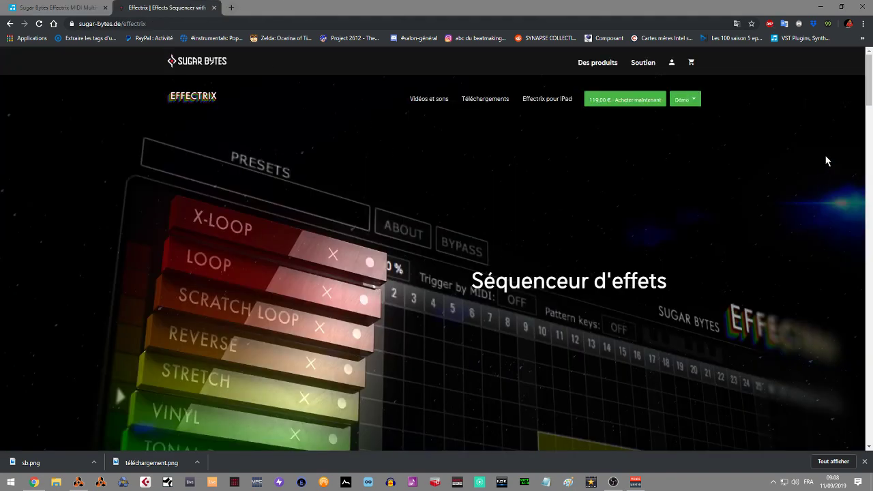
pyautogui.moveTo(869, 82); pyautogui.dragTo(868, 136)
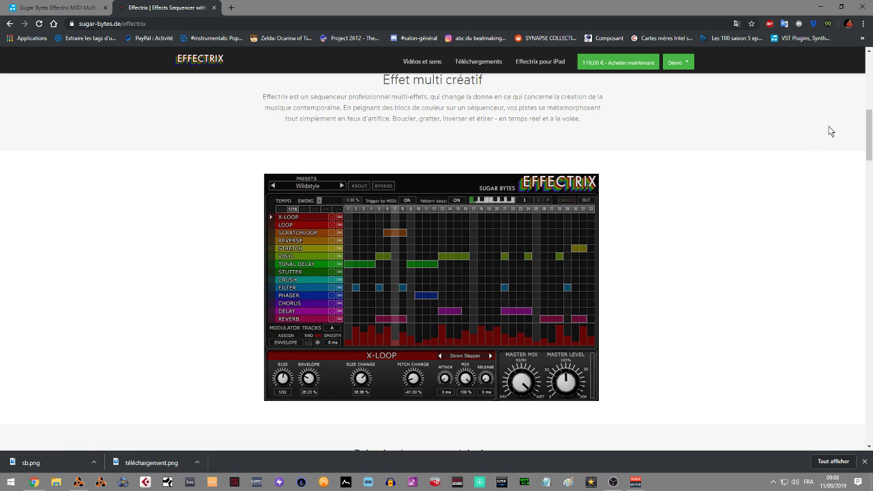
pyautogui.moveTo(869, 124); pyautogui.dragTo(868, 128)
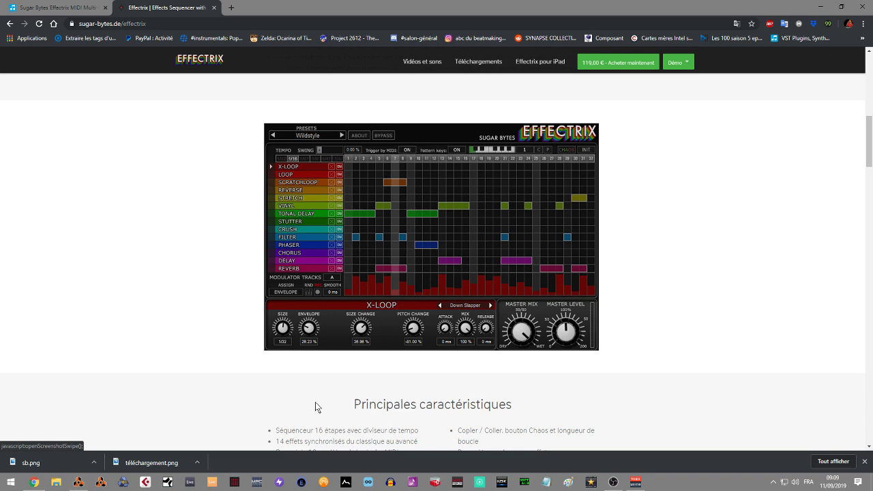
# Switch to the Reason song, play it from the start and bypass the insert effects on the looperman loop's mix channel
pyautogui.click(79, 482)
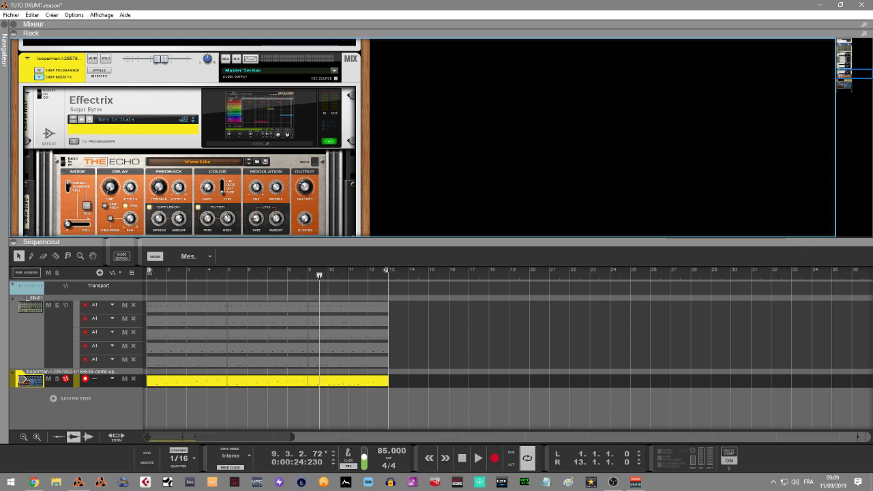
pyautogui.press('Home')
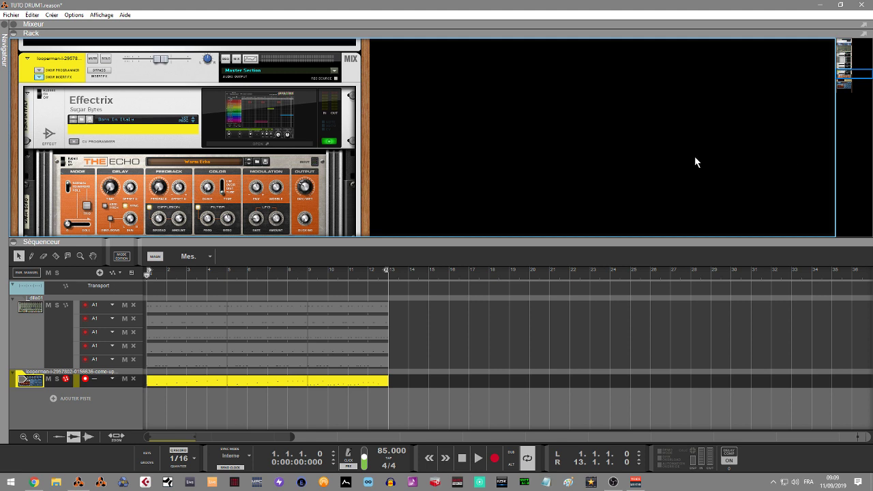
pyautogui.press('space')
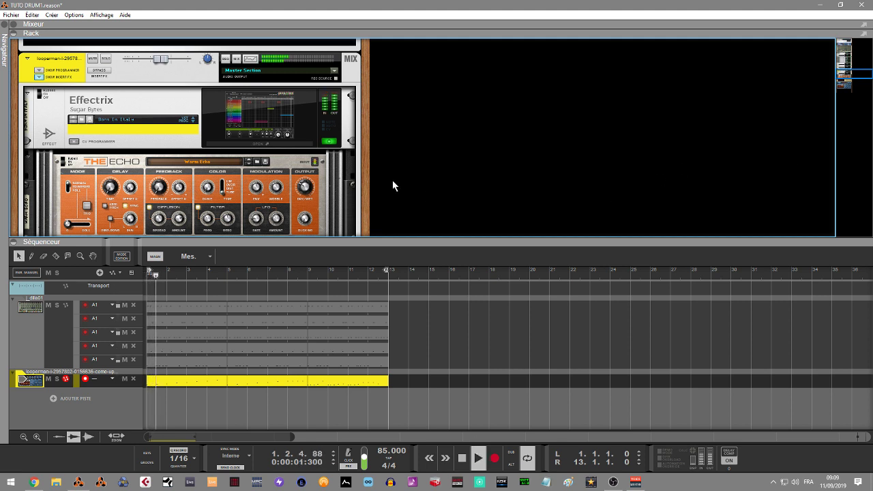
pyautogui.click(101, 71)
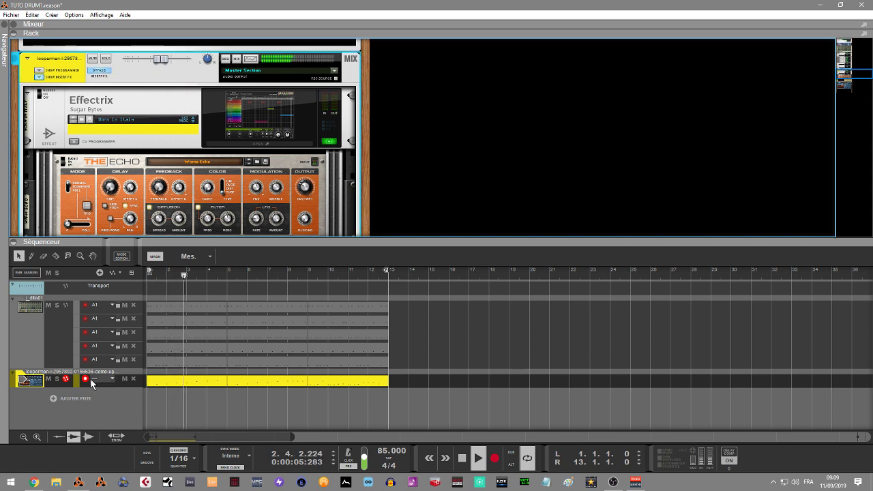
# Collapse the sequencer to enlarge the rack, show the Bus 1 devices and stop playback
pyautogui.click(14, 242)
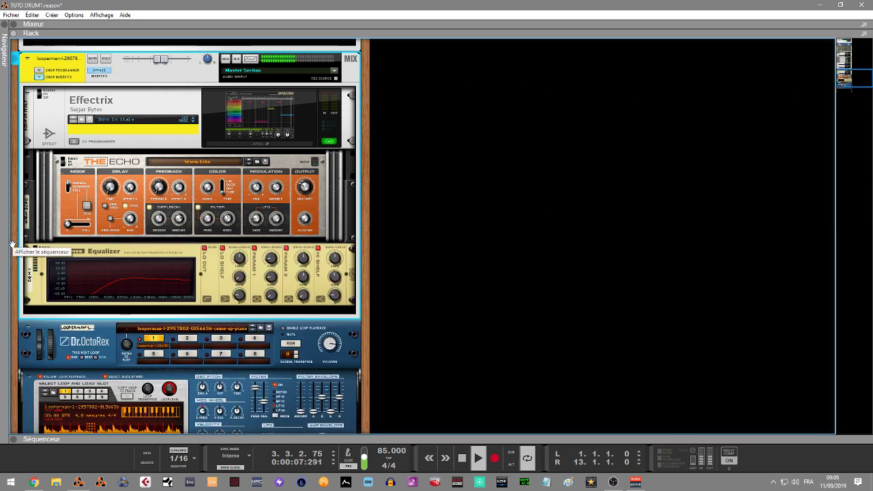
pyautogui.moveTo(846, 82)
pyautogui.mouseDown()
pyautogui.moveTo(829, 52)
pyautogui.moveTo(843, 74)
pyautogui.mouseUp()
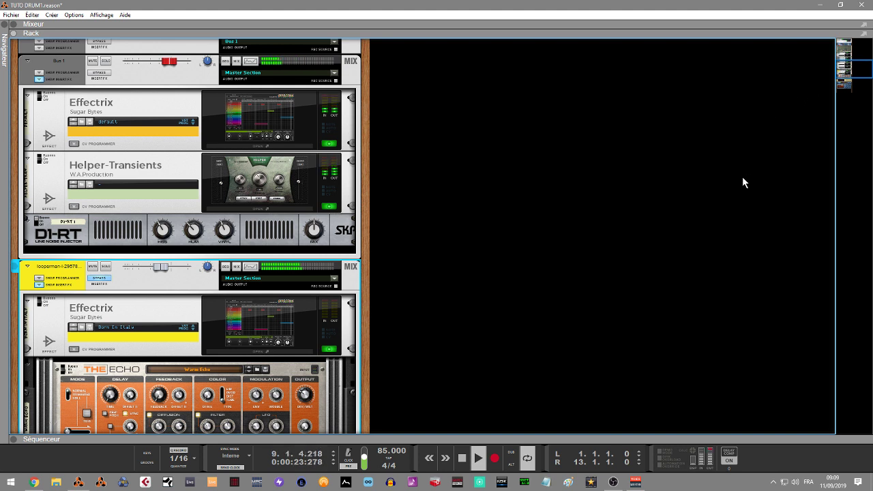
pyautogui.press('space')
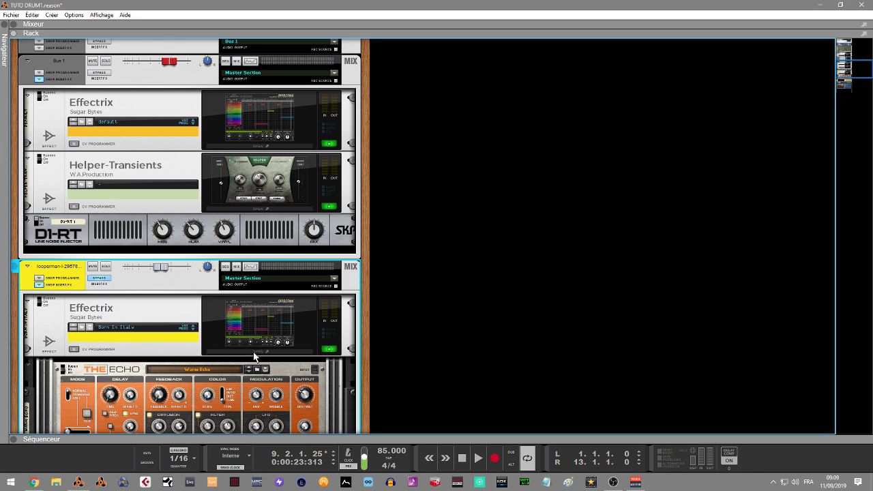
# Solo Bus 1, play the song from the start and open the Effectrix plugin window on that bus
pyautogui.moveTo(845, 72)
pyautogui.mouseDown()
pyautogui.moveTo(848, 96)
pyautogui.moveTo(843, 66)
pyautogui.mouseUp()
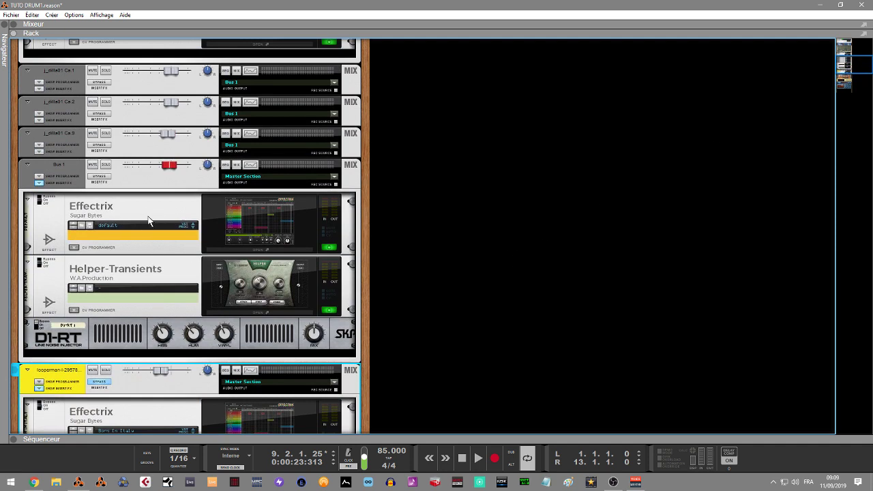
pyautogui.click(103, 165)
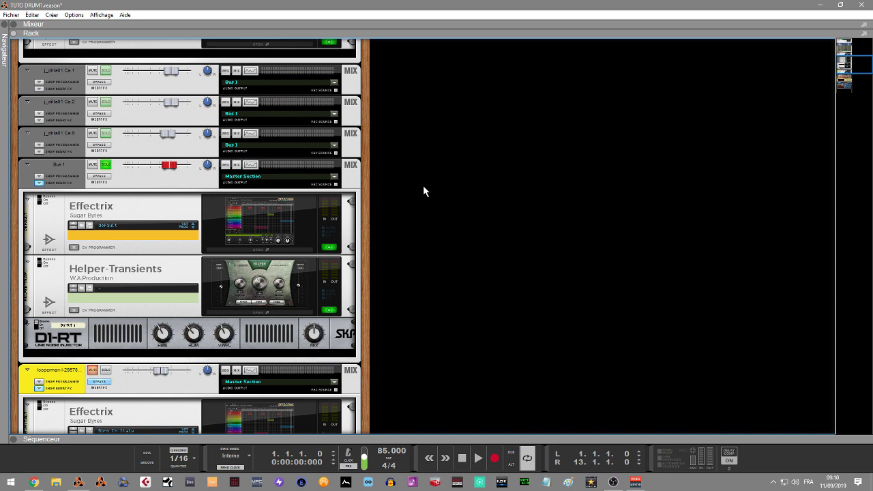
pyautogui.press('space')
pyautogui.click(279, 249)
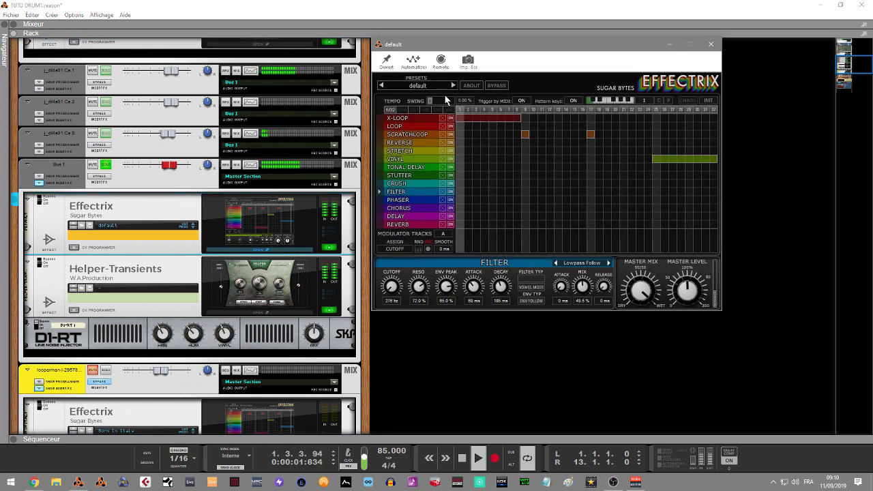
# Paint an X-Loop block over steps 11 to 18 in the Effectrix grid and erase it
pyautogui.click(519, 101)
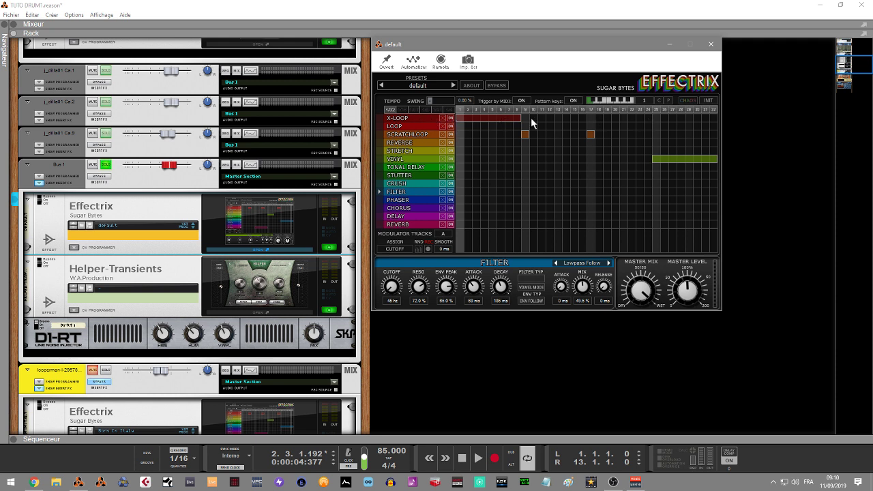
pyautogui.moveTo(540, 117); pyautogui.dragTo(599, 116)
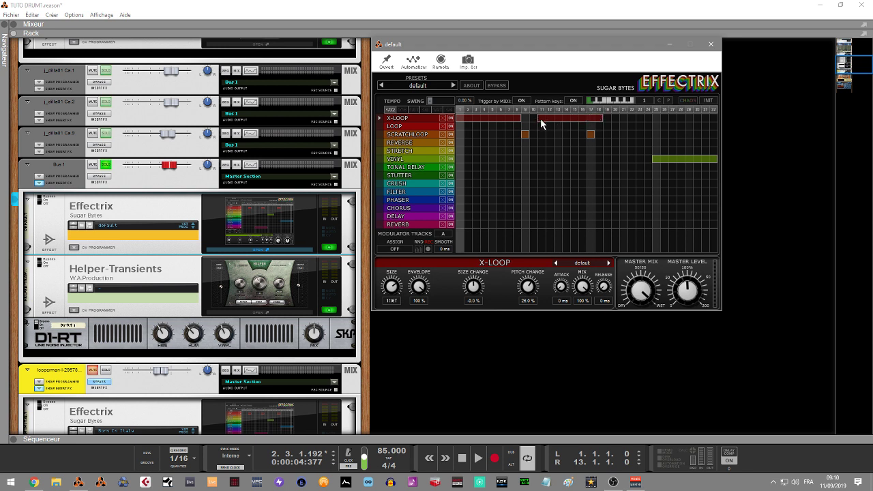
pyautogui.moveTo(534, 118); pyautogui.dragTo(597, 118)
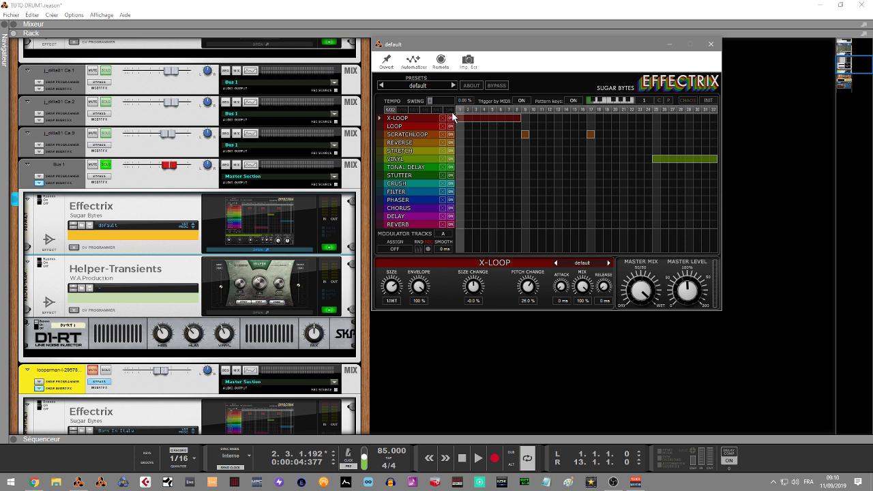
pyautogui.click(402, 109)
pyautogui.click(425, 110)
pyautogui.click(447, 110)
pyautogui.click(389, 110)
pyautogui.click(520, 102)
pyautogui.click(573, 101)
# Create a sequencer track for the Effectrix device on Bus 1
pyautogui.rightClick(185, 210)
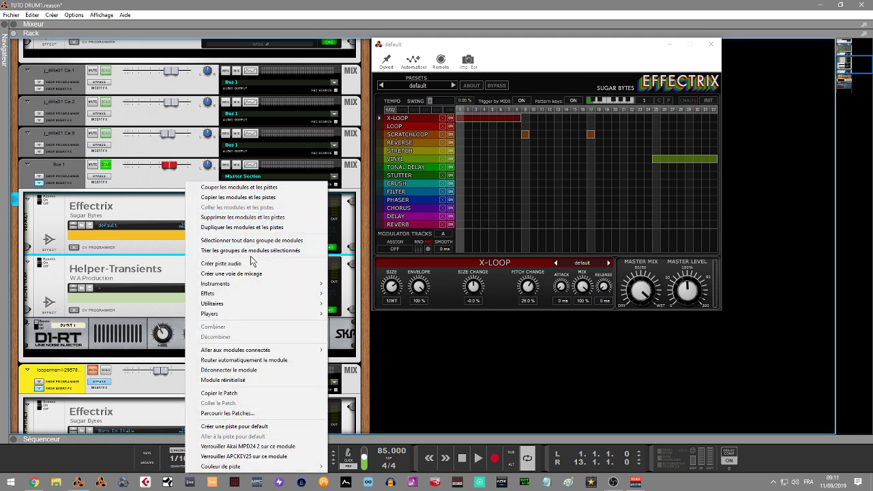
pyautogui.click(149, 203)
pyautogui.rightClick(149, 204)
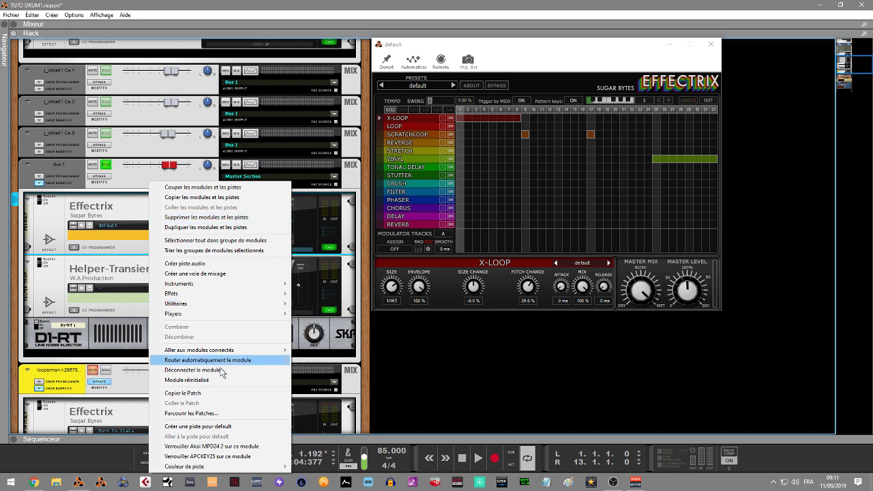
pyautogui.click(225, 427)
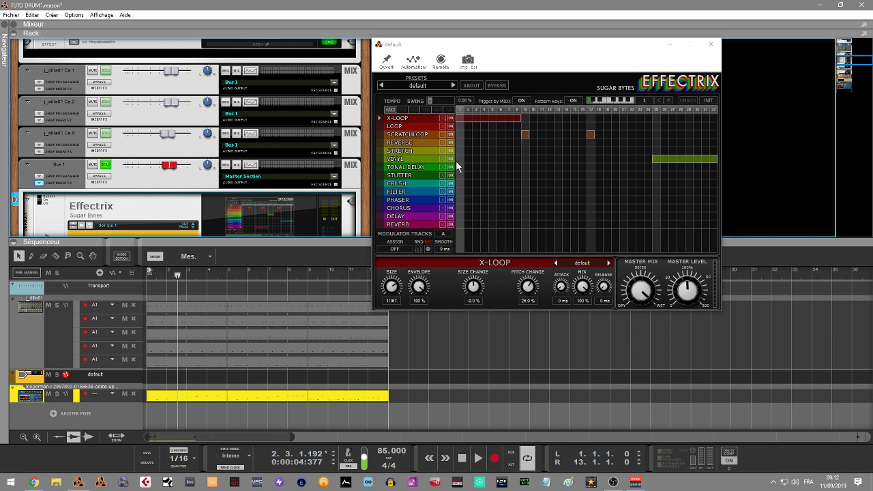
# Examine the parameters and preset lists of the X-Loop and Loop effects without choosing a preset
pyautogui.click(419, 118)
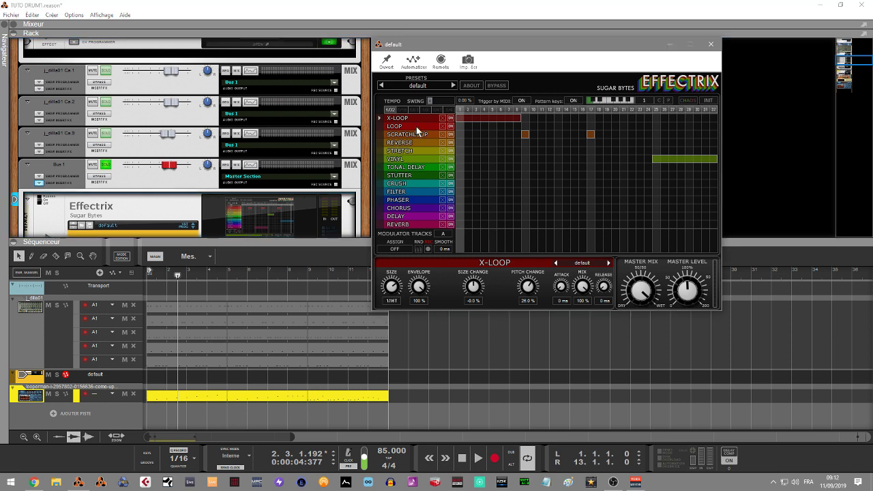
pyautogui.click(416, 126)
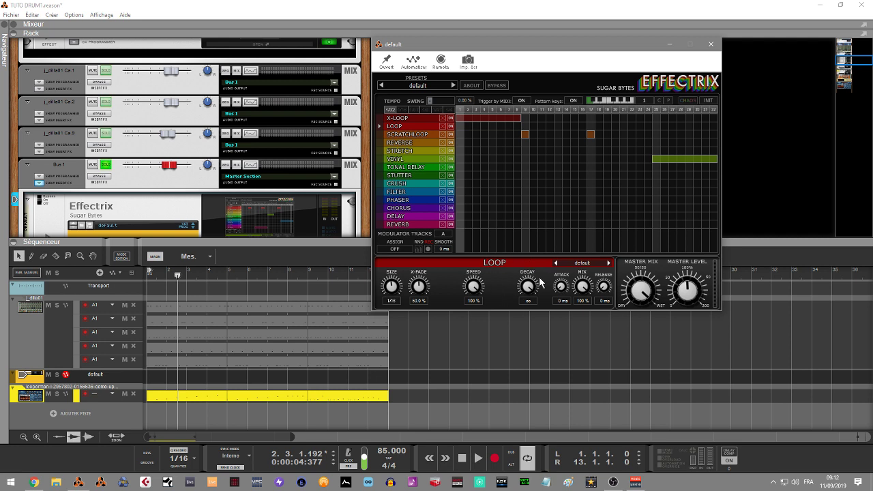
pyautogui.click(581, 263)
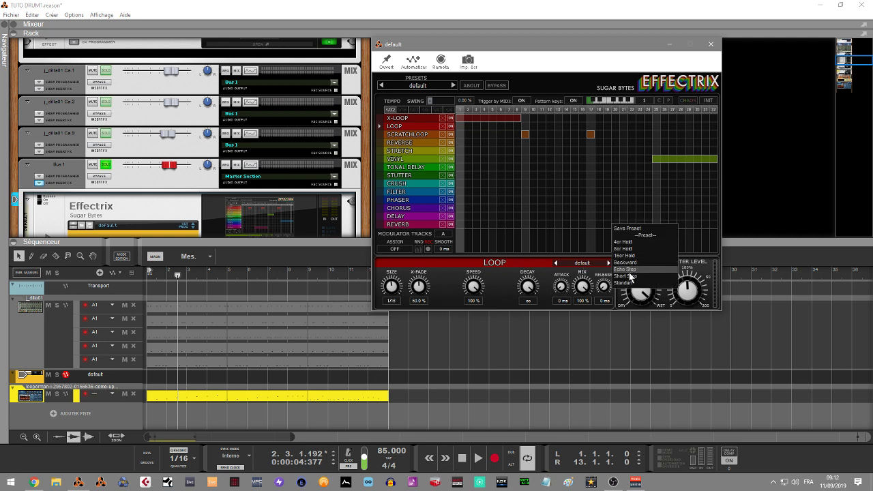
pyautogui.click(416, 117)
pyautogui.click(417, 118)
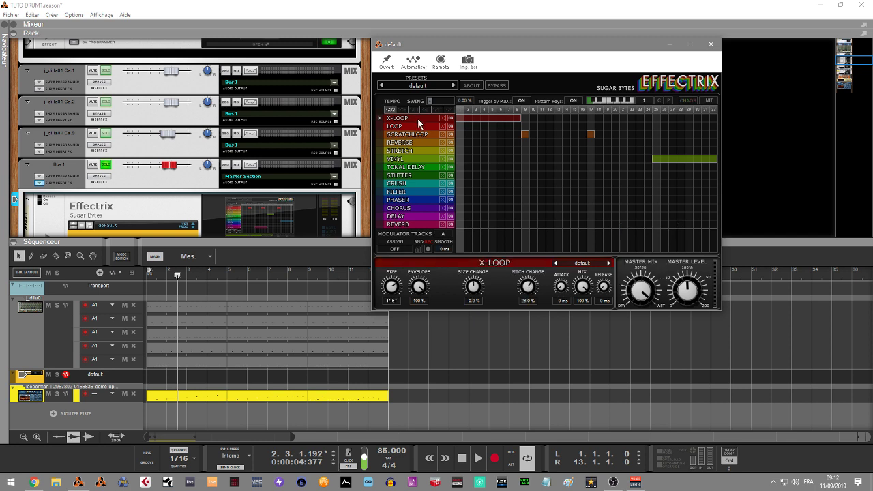
pyautogui.click(586, 263)
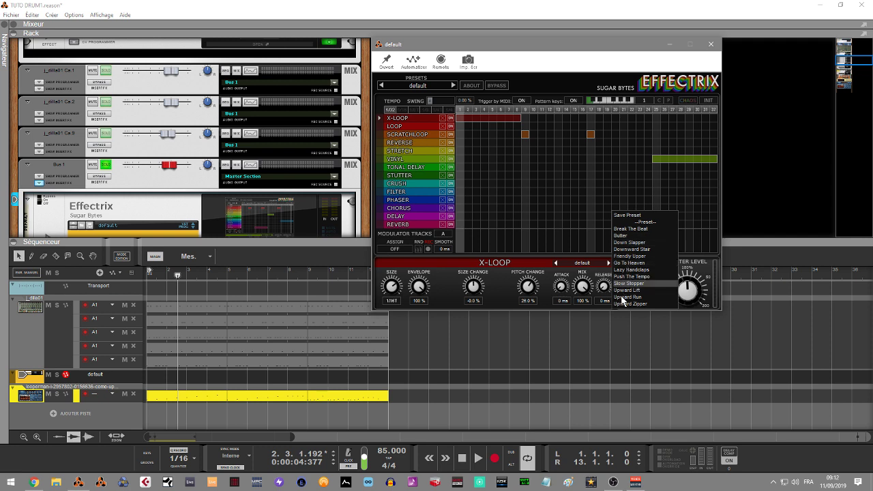
pyautogui.click(400, 138)
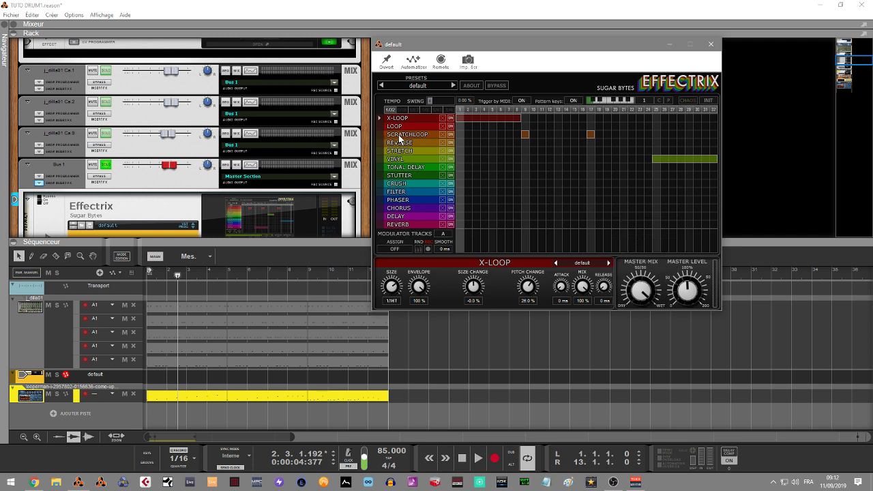
# Select the Scratchloop effect, look through its presets and set its Size to 1/4
pyautogui.click(401, 136)
pyautogui.click(584, 263)
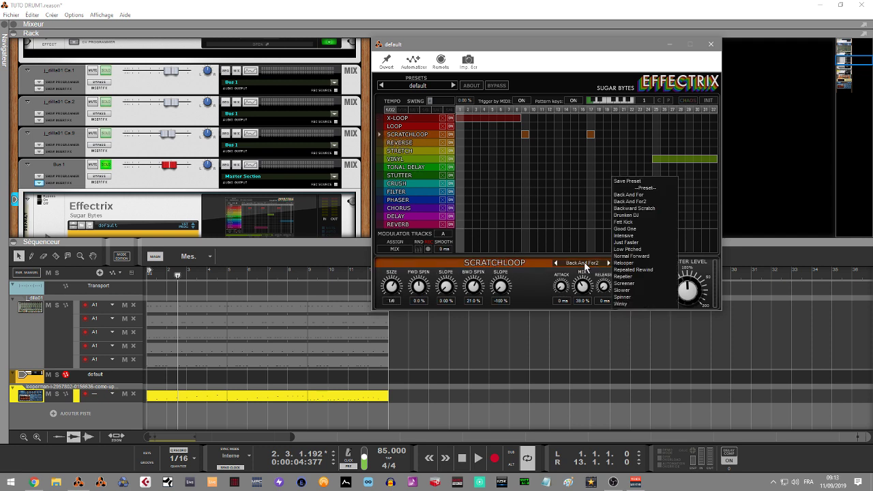
pyautogui.click(527, 273)
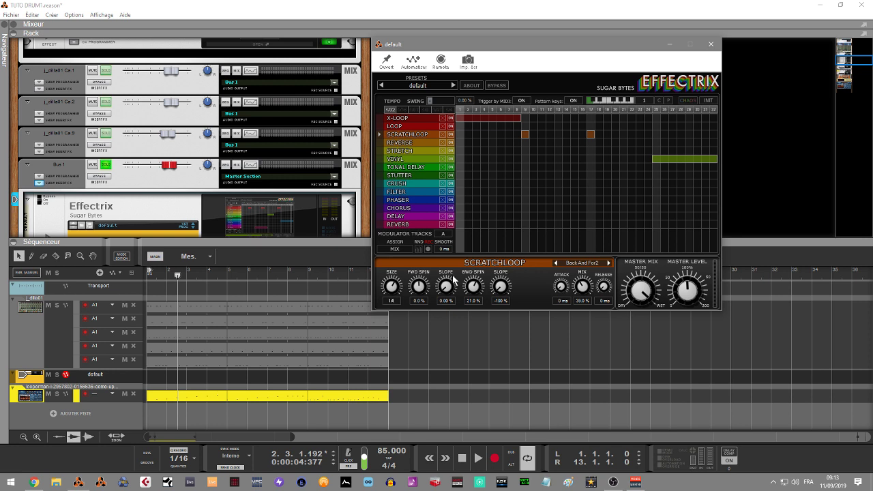
pyautogui.moveTo(396, 287)
pyautogui.mouseDown()
pyautogui.moveTo(394, 314)
pyautogui.moveTo(392, 280)
pyautogui.mouseUp()
# Assign the Scratchloop modulator track to Size
pyautogui.click(394, 250)
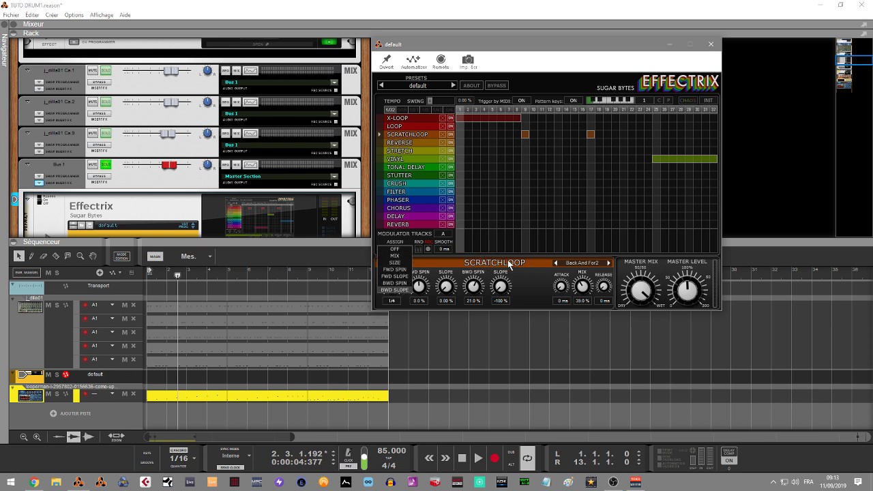
pyautogui.click(516, 236)
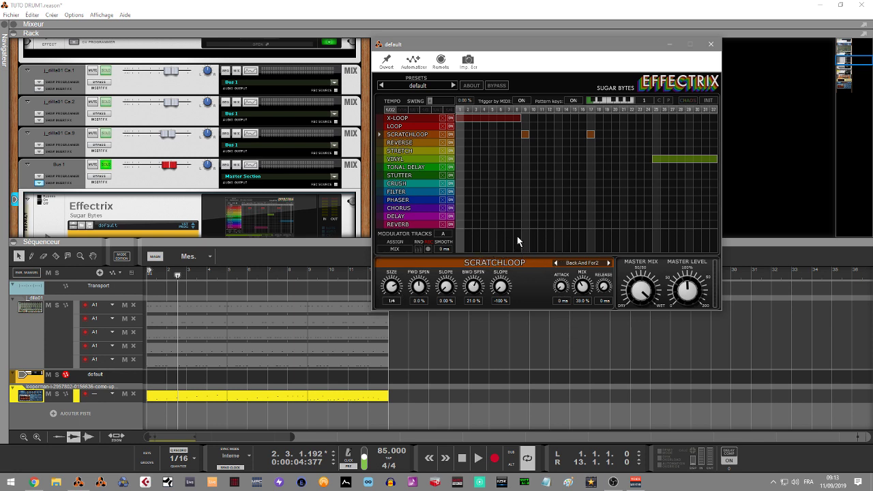
pyautogui.click(399, 249)
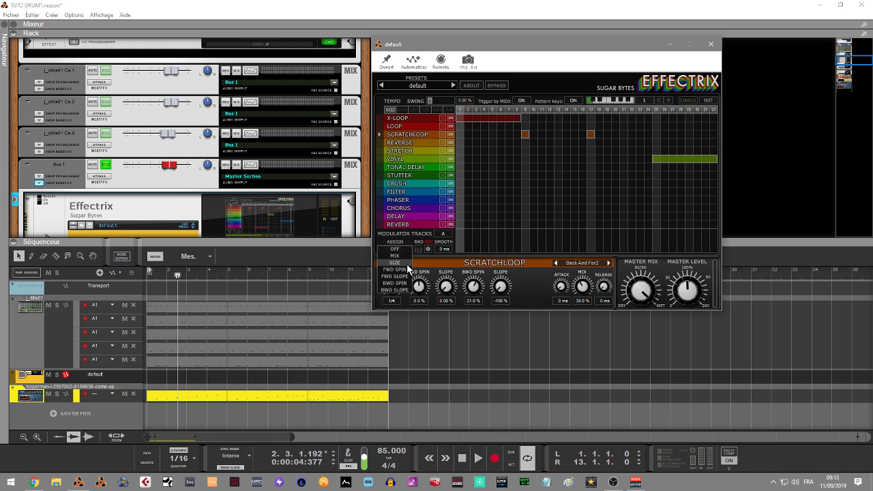
pyautogui.click(401, 263)
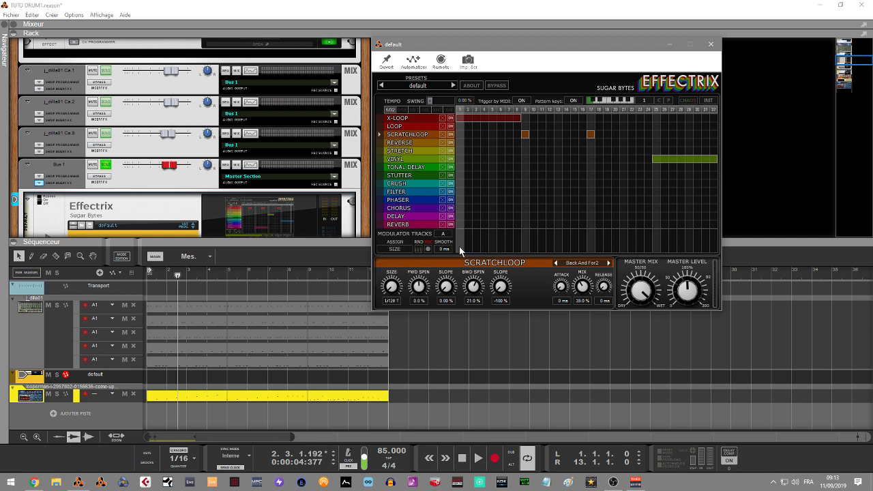
# Draw a rising and falling Size modulation curve across the 32 Scratchloop steps and play the song
pyautogui.moveTo(459, 246); pyautogui.dragTo(479, 243)
pyautogui.moveTo(544, 232); pyautogui.dragTo(639, 247)
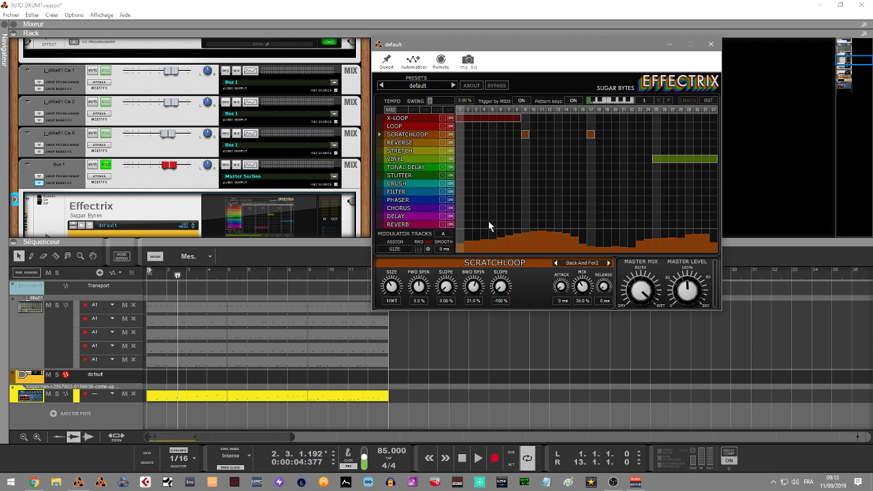
pyautogui.press('space')
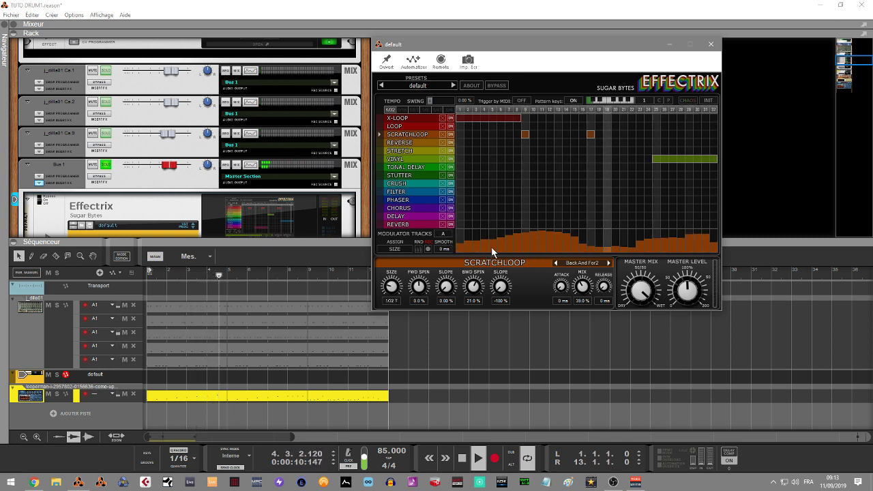
# Adjust the Scratchloop Size slightly during playback and stop the song
pyautogui.moveTo(390, 292); pyautogui.dragTo(391, 292)
pyautogui.press('space')
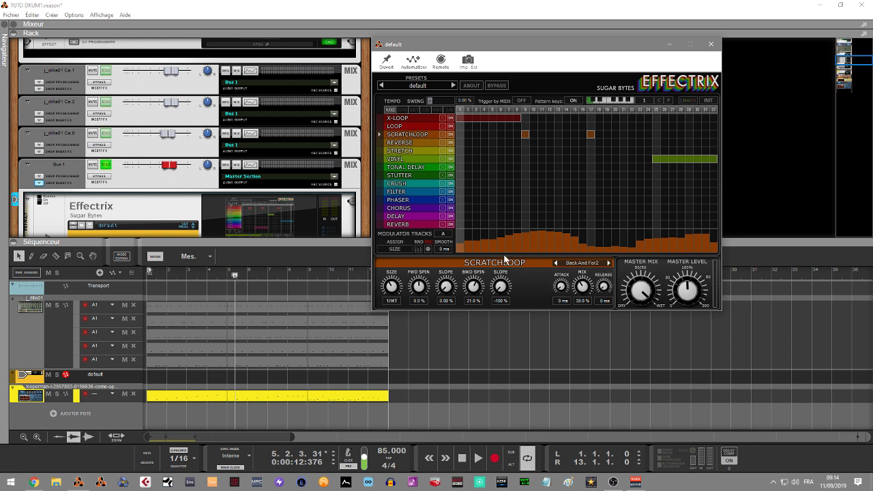
# Look at the Reverse and Stretch effects, and lower the Mix of the Vinyl effect to about 43.5 %
pyautogui.click(403, 142)
pyautogui.click(406, 150)
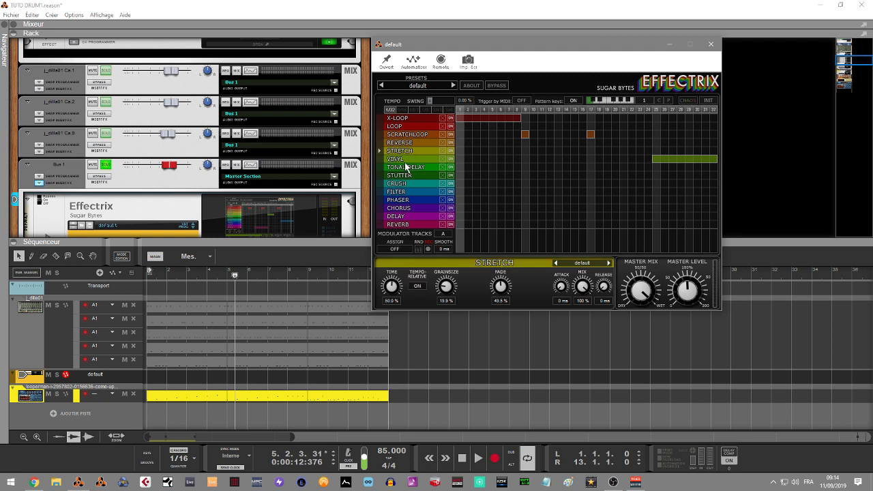
pyautogui.click(406, 161)
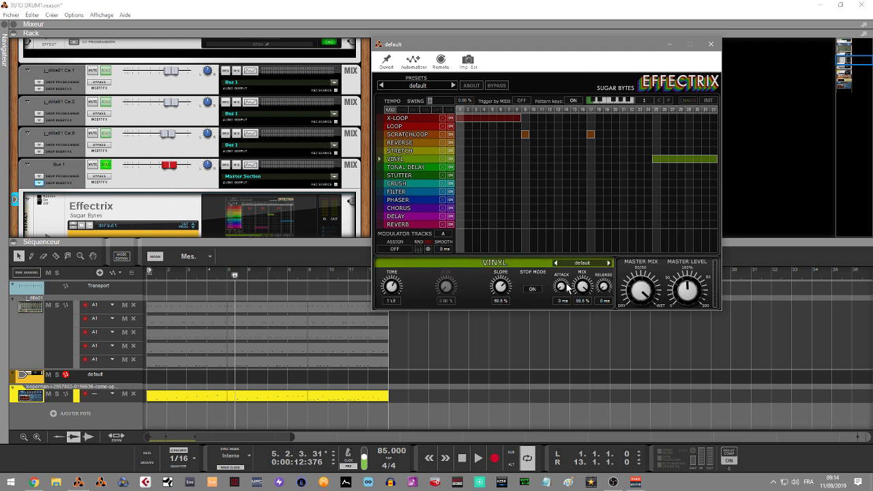
pyautogui.moveTo(574, 301); pyautogui.dragTo(584, 328)
# Adjust the Effectrix Master Mix and Master Level, and play the song from the beginning
pyautogui.moveTo(648, 281); pyautogui.dragTo(649, 247)
pyautogui.moveTo(677, 293)
pyautogui.mouseDown()
pyautogui.moveTo(673, 269)
pyautogui.moveTo(681, 300)
pyautogui.moveTo(673, 284)
pyautogui.mouseUp()
pyautogui.press('KP_0')
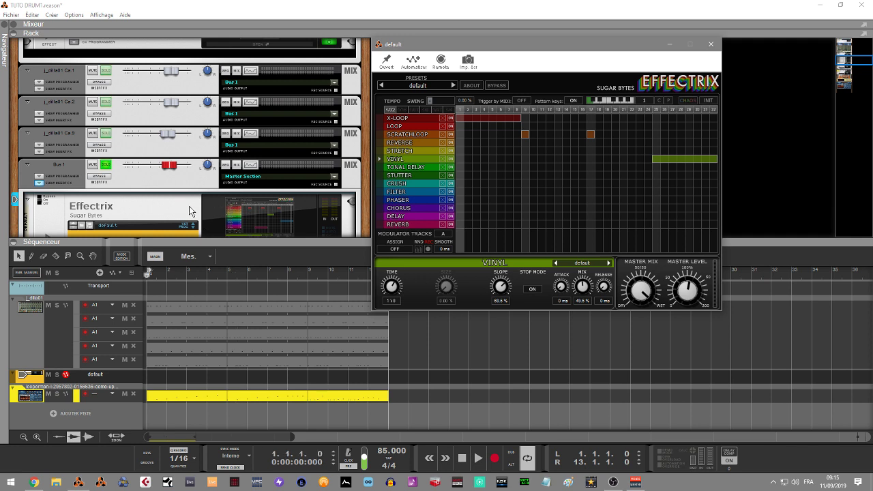
pyautogui.press('space')
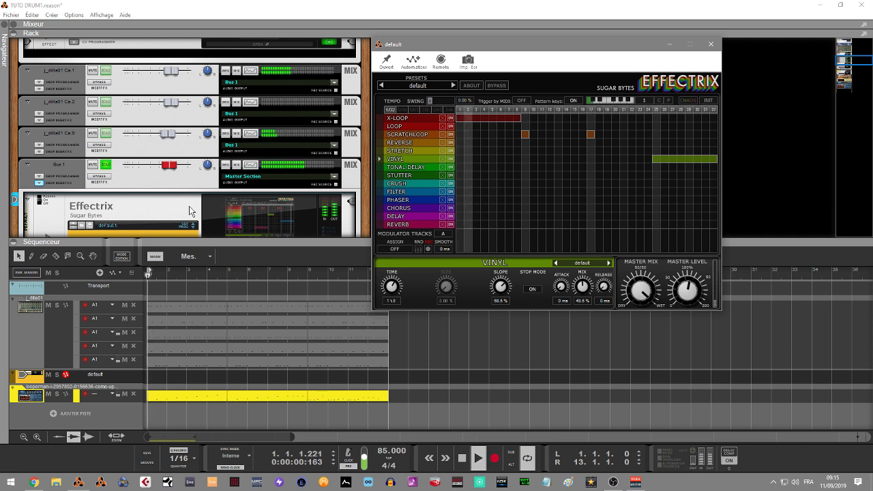
# Enable Trigger by MIDI in Effectrix and add a new note lane to its sequencer track
pyautogui.click(521, 101)
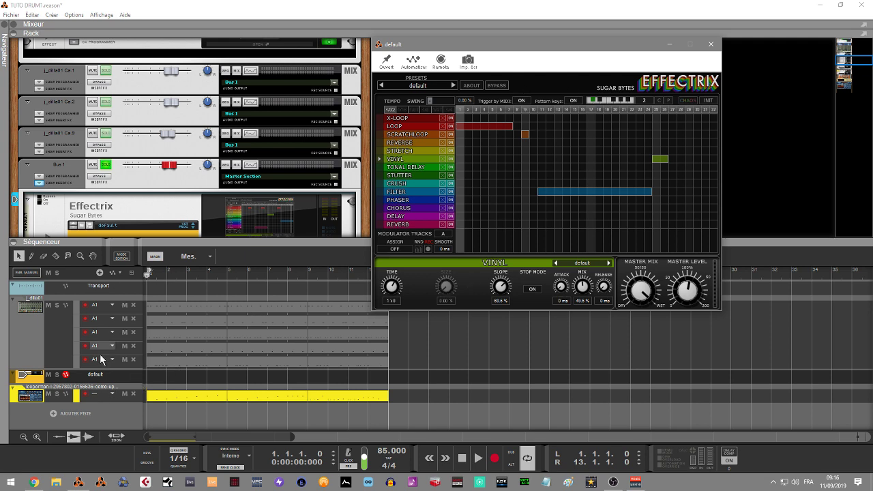
pyautogui.rightClick(119, 375)
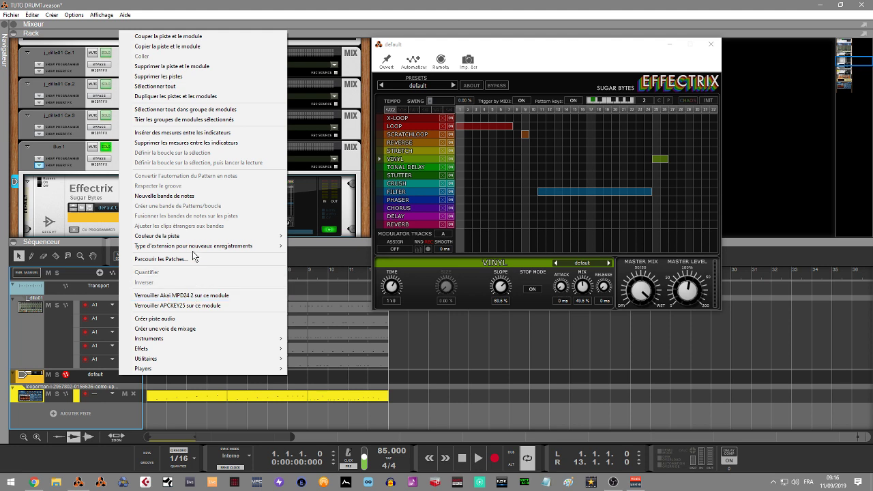
pyautogui.moveTo(190, 247)
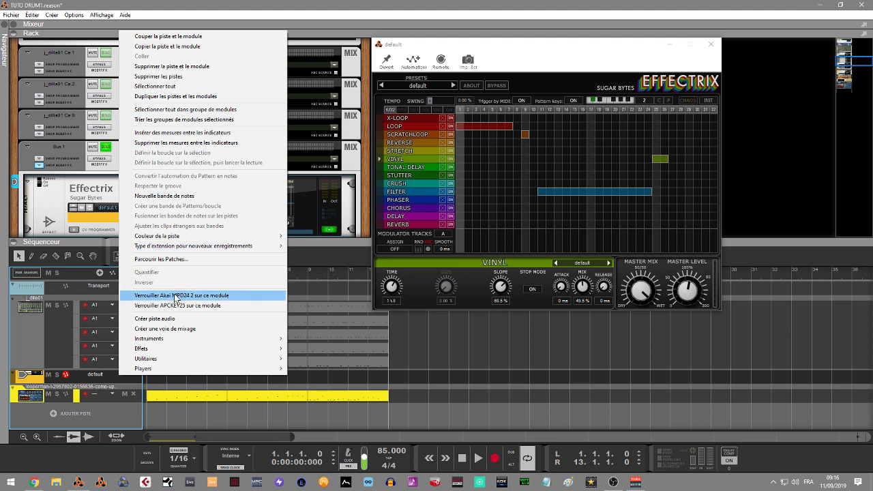
pyautogui.click(178, 197)
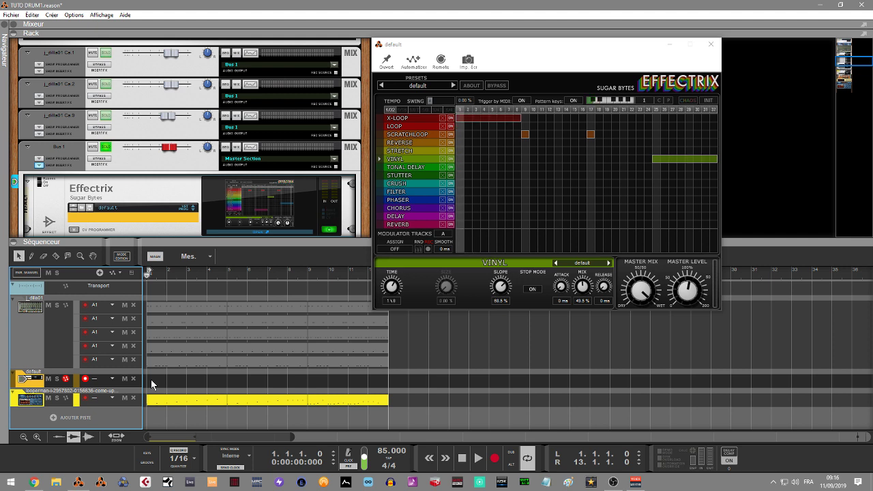
# Record a 12-bar clip of pattern-triggering notes on the Effectrix track and play it back
pyautogui.hotkey('ctrl', 'Return')
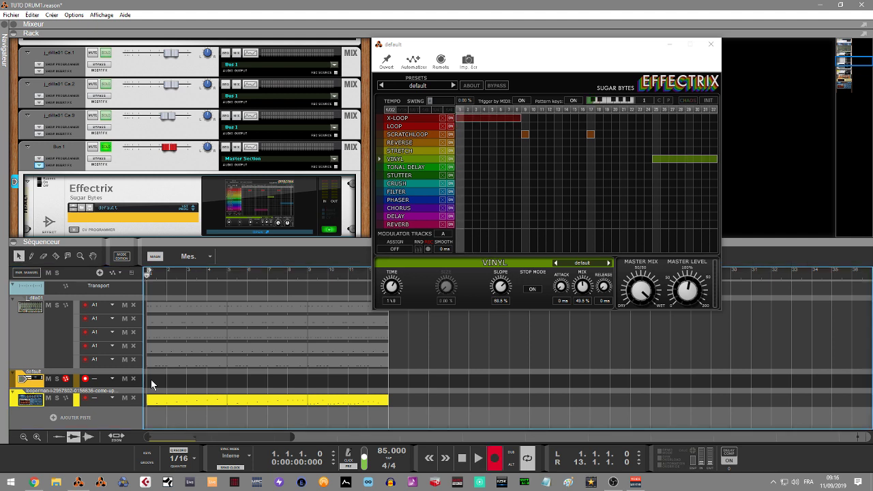
pyautogui.press('space')
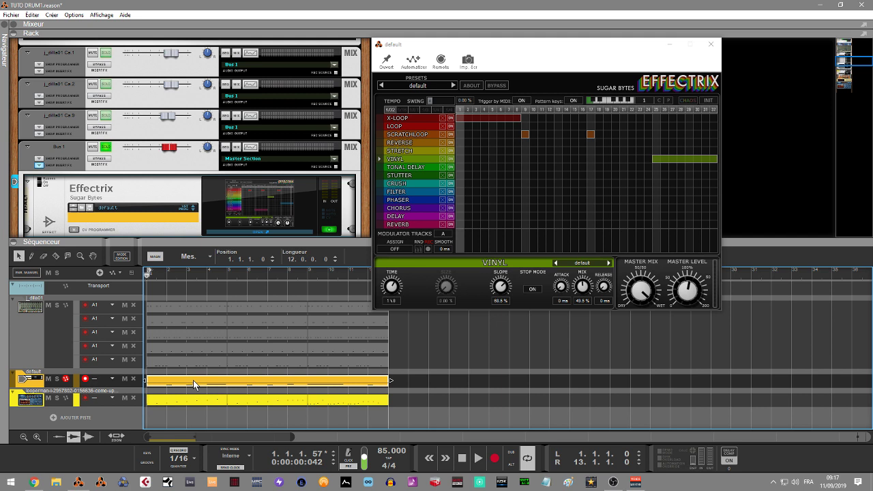
pyautogui.press('space')
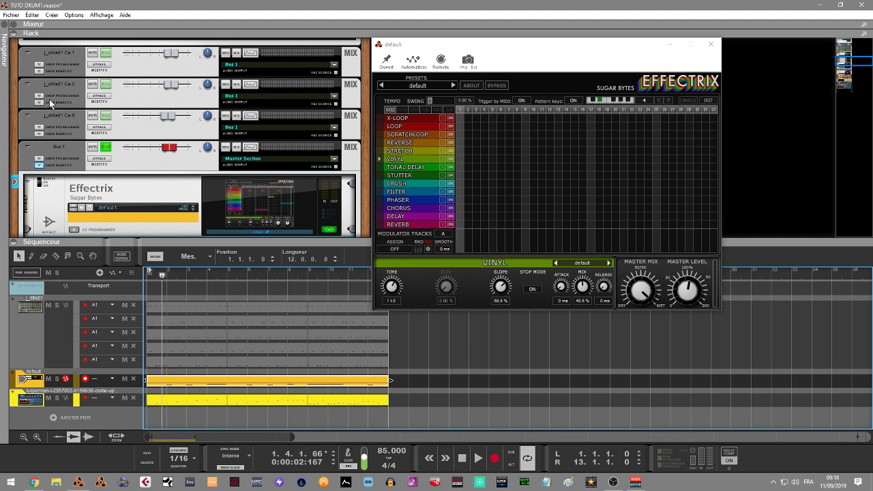
# Split the Effectrix note clip at bars 5 and 9 with the Razor tool and close the Effectrix window
pyautogui.click(56, 257)
pyautogui.click(231, 381)
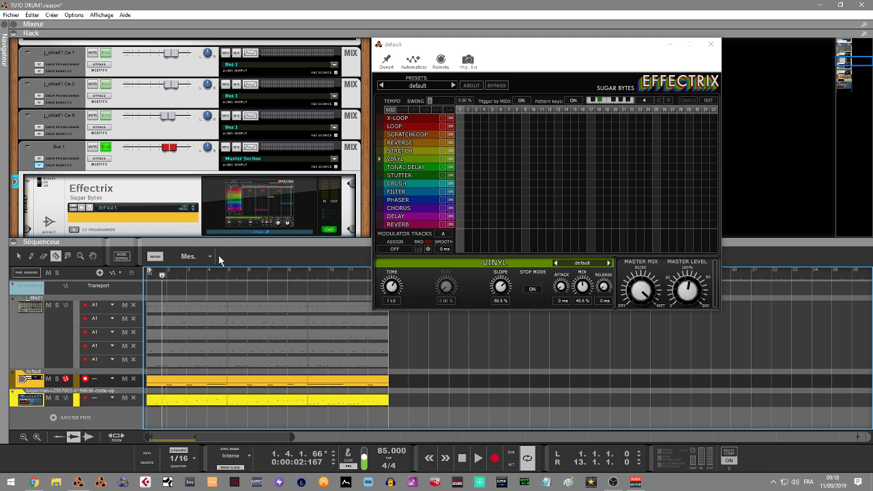
pyautogui.moveTo(218, 238); pyautogui.dragTo(225, 93)
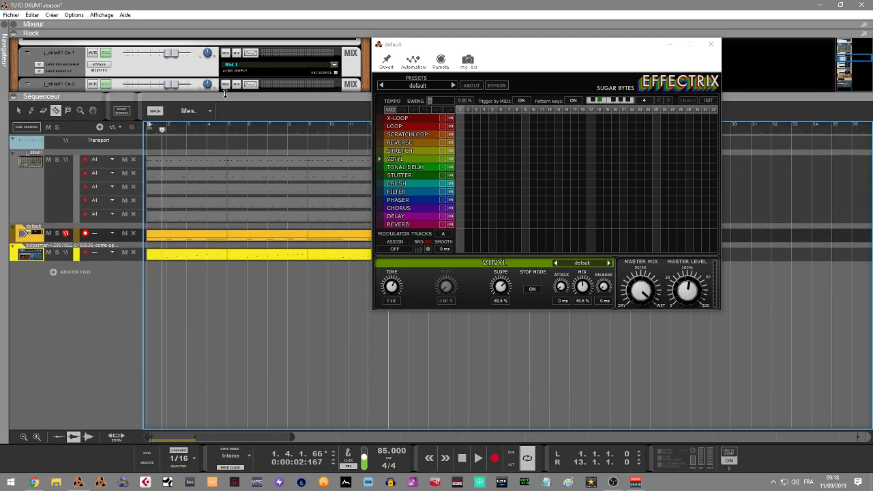
pyautogui.click(710, 45)
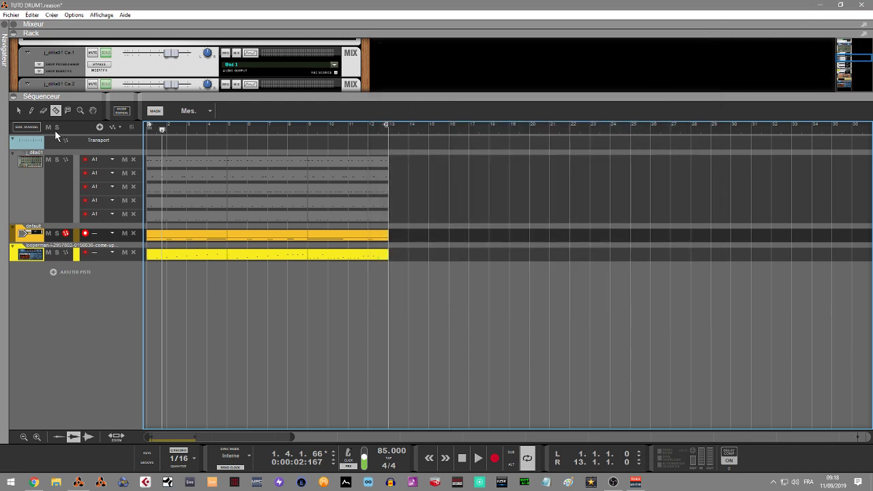
pyautogui.click(18, 110)
# Enlarge the rack area, turn off solo on Bus 1 and play the full song
pyautogui.moveTo(113, 94); pyautogui.dragTo(120, 353)
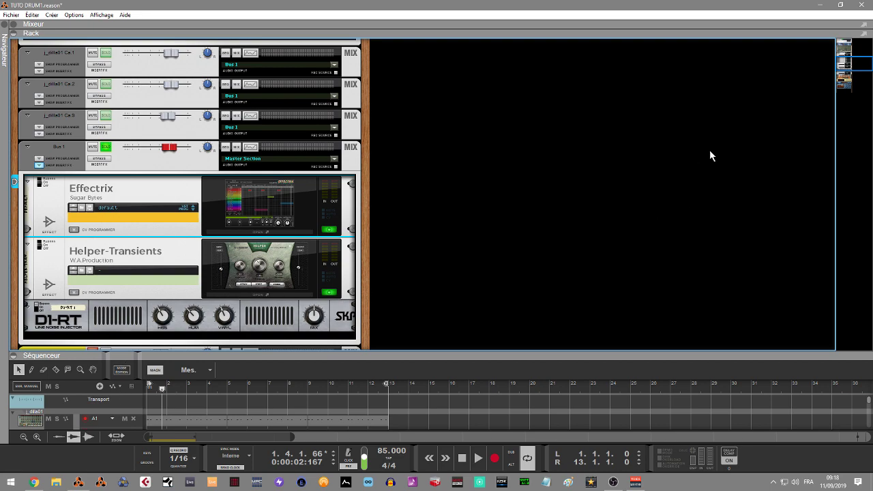
pyautogui.moveTo(849, 62)
pyautogui.mouseDown()
pyautogui.moveTo(849, 87)
pyautogui.moveTo(846, 65)
pyautogui.mouseUp()
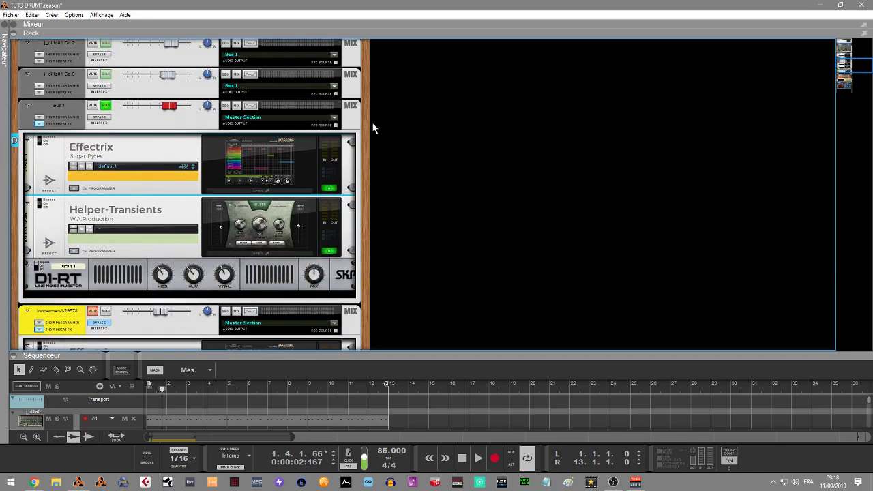
pyautogui.click(347, 135)
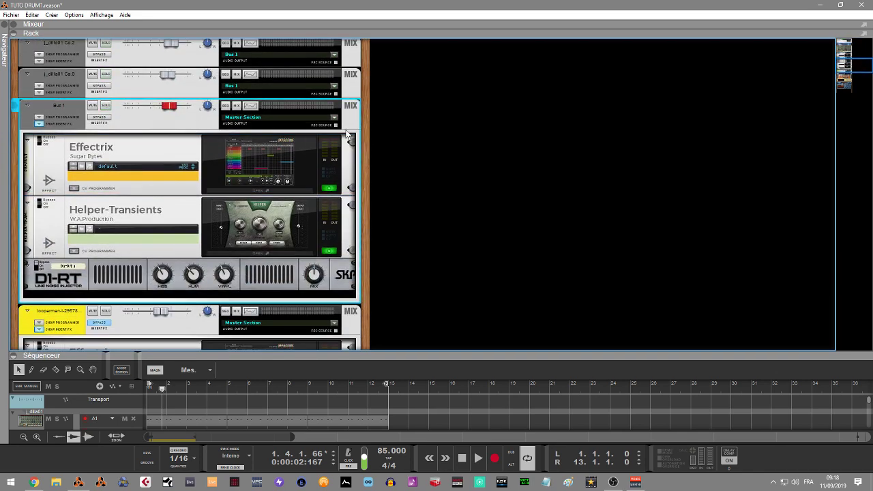
pyautogui.press('space')
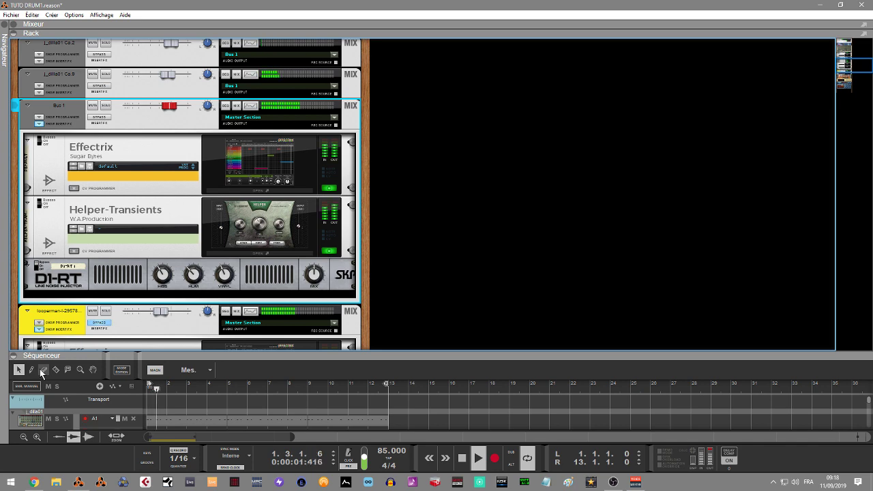
# View the rack, the mixer and the sequencer at full size in turn during playback, and stop the song
pyautogui.press('F7')
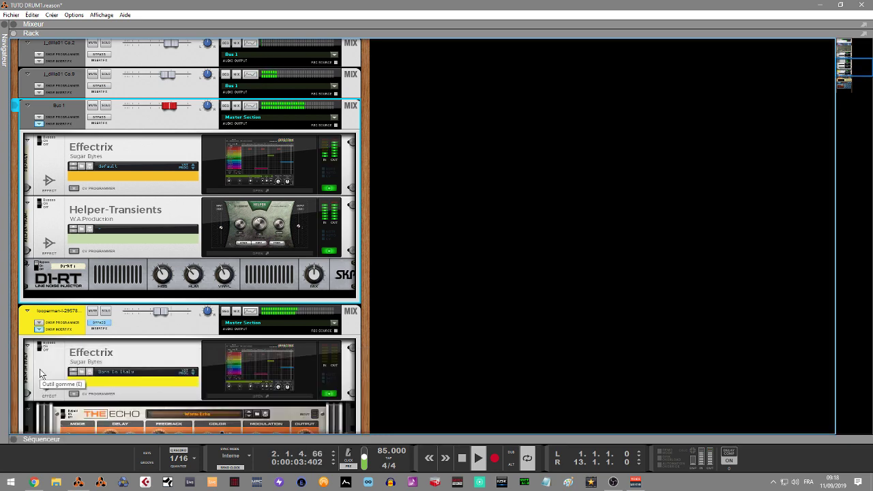
pyautogui.press('F5')
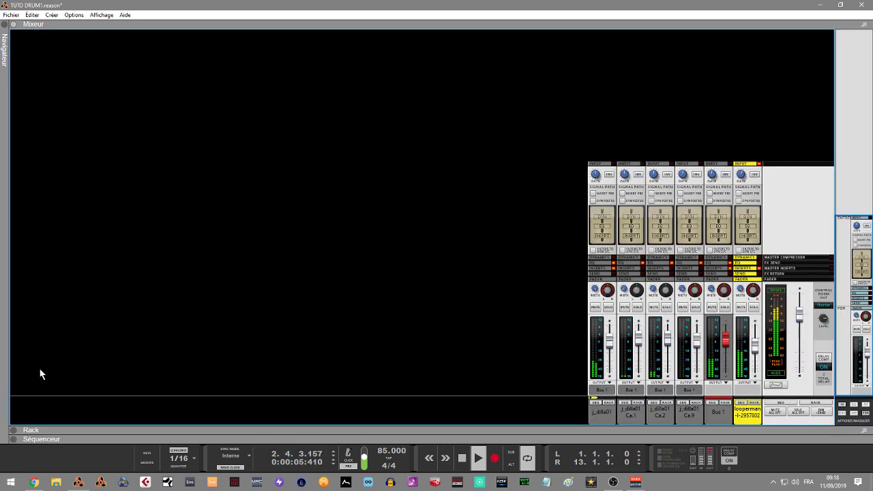
pyautogui.press('F7')
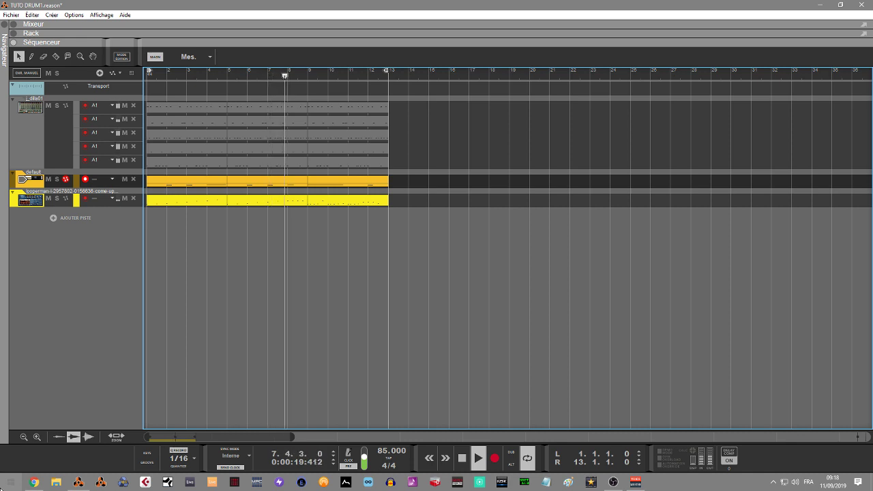
pyautogui.press('space')
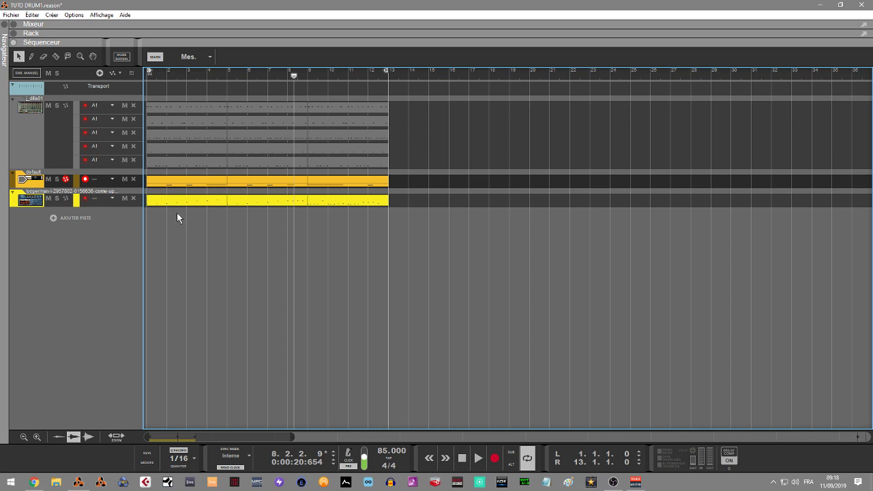
# Color all clips in bars 1 to 4 on every track Bordeaux
pyautogui.moveTo(177, 213); pyautogui.dragTo(196, 110)
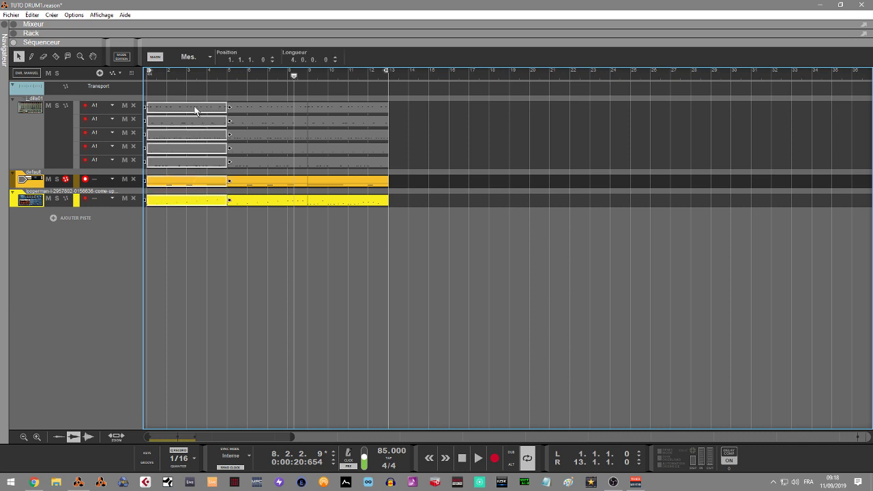
pyautogui.rightClick(195, 111)
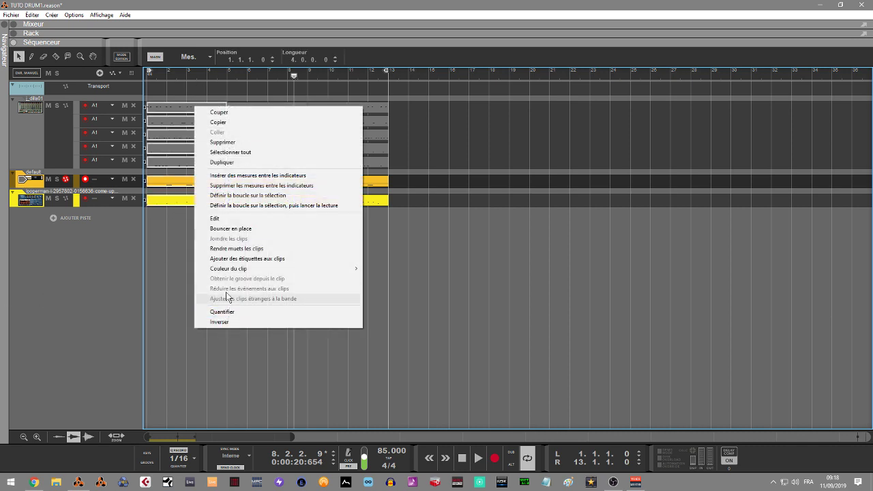
pyautogui.moveTo(238, 271)
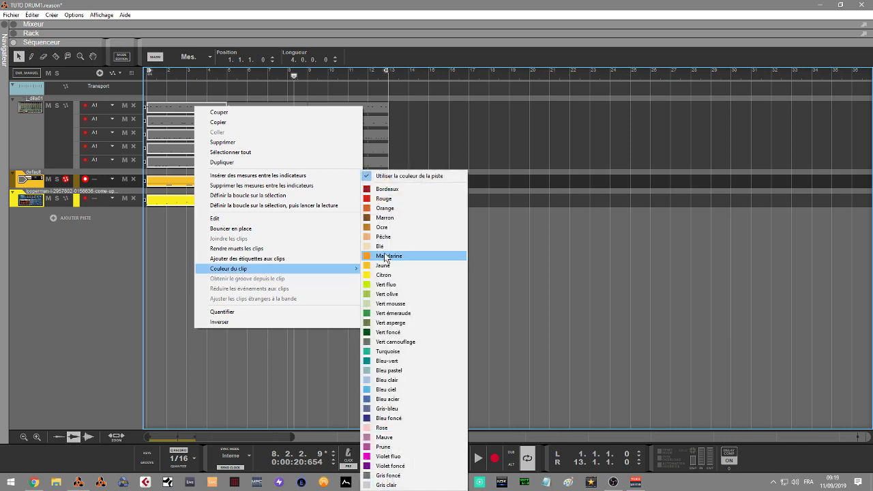
pyautogui.click(387, 189)
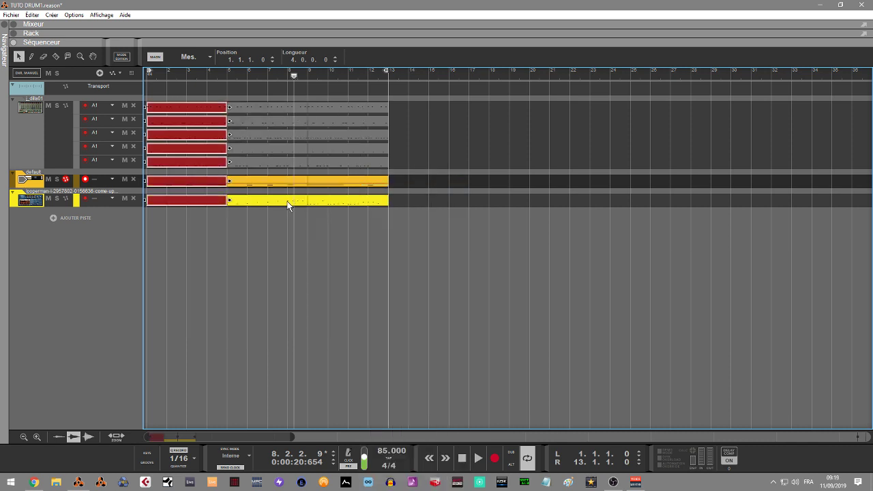
# Color all clips in bars 5 to 8 on every track pastel blue
pyautogui.moveTo(264, 237); pyautogui.dragTo(276, 93)
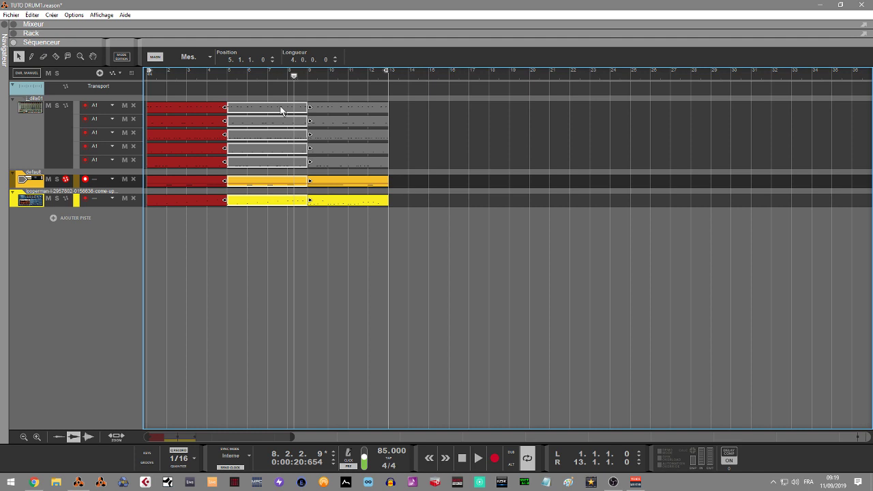
pyautogui.rightClick(280, 107)
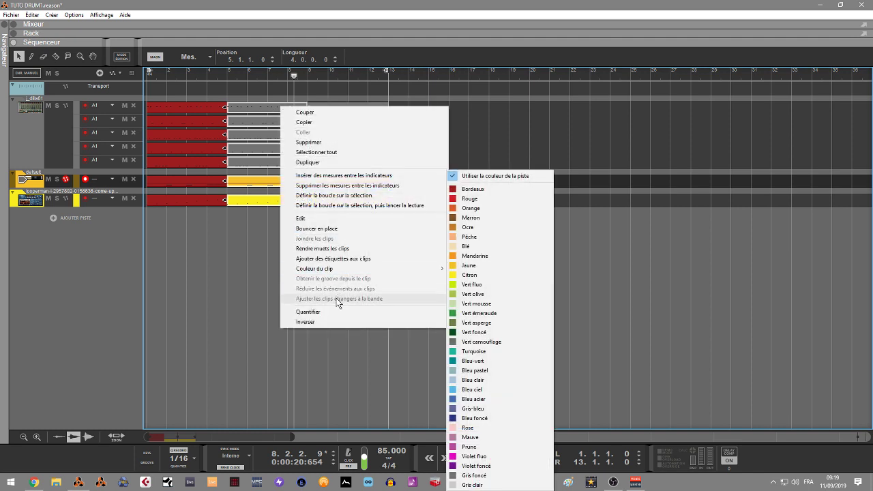
pyautogui.moveTo(368, 270)
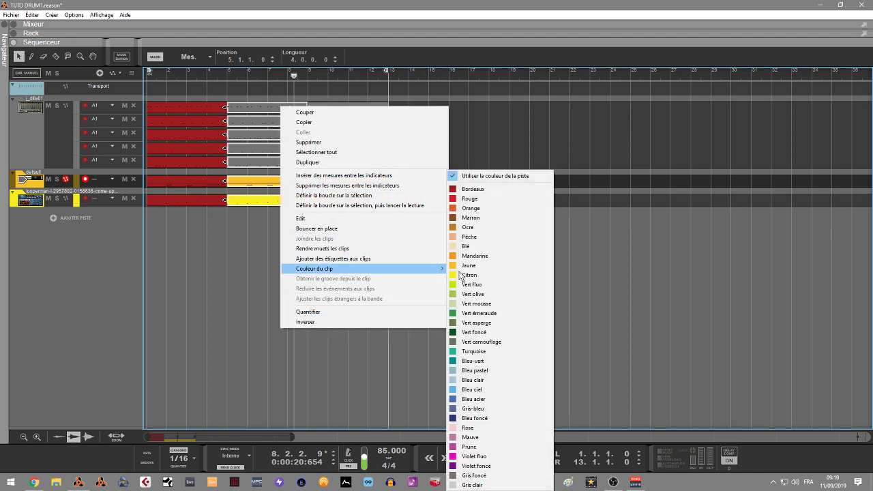
pyautogui.click(507, 377)
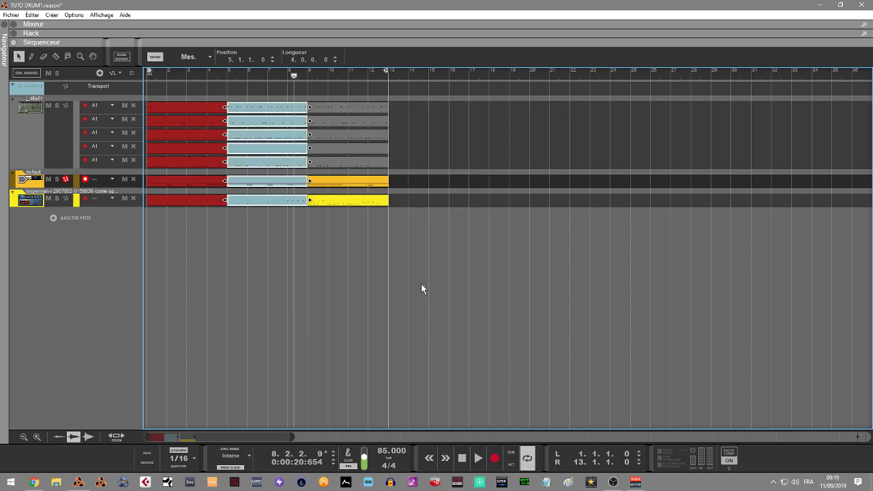
# Color all clips in bars 9 to 12 on every track emerald green (Vert émeraude)
pyautogui.moveTo(370, 223); pyautogui.dragTo(368, 110)
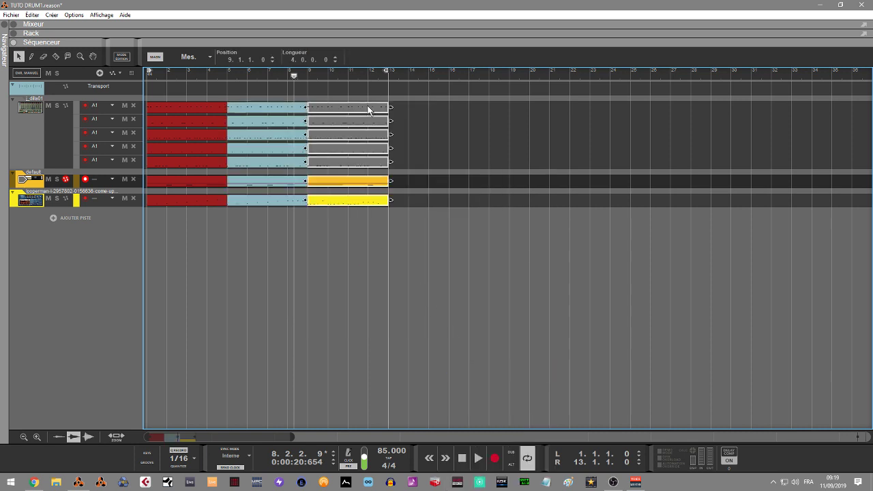
pyautogui.rightClick(368, 110)
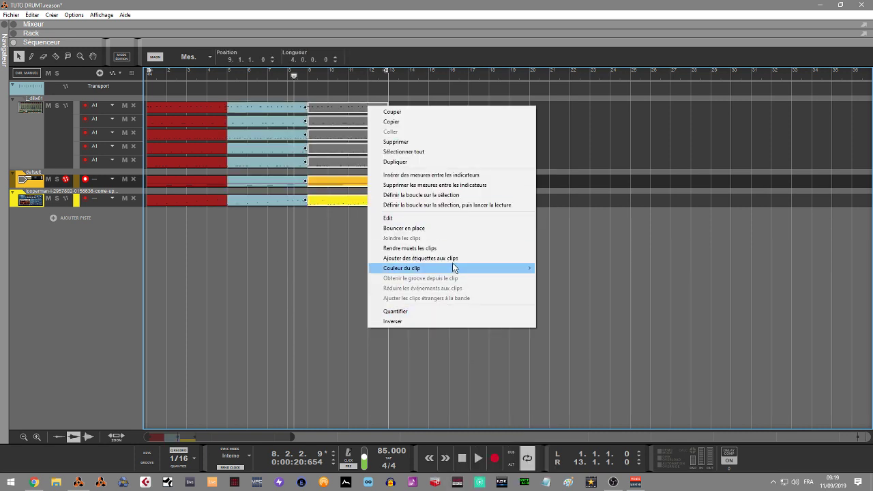
pyautogui.moveTo(482, 268)
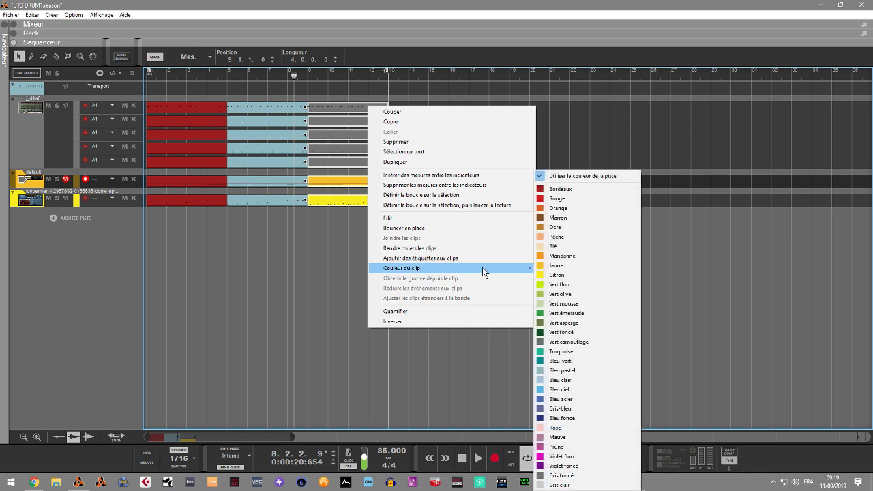
pyautogui.click(601, 315)
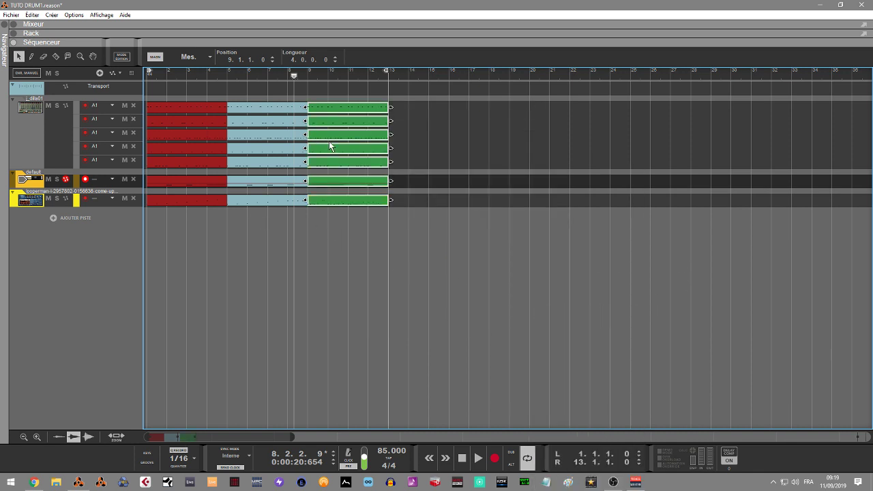
# Copy the pastel blue clips of bars 5 to 8 on every track and paste them at bar 13
pyautogui.moveTo(265, 213); pyautogui.dragTo(286, 77)
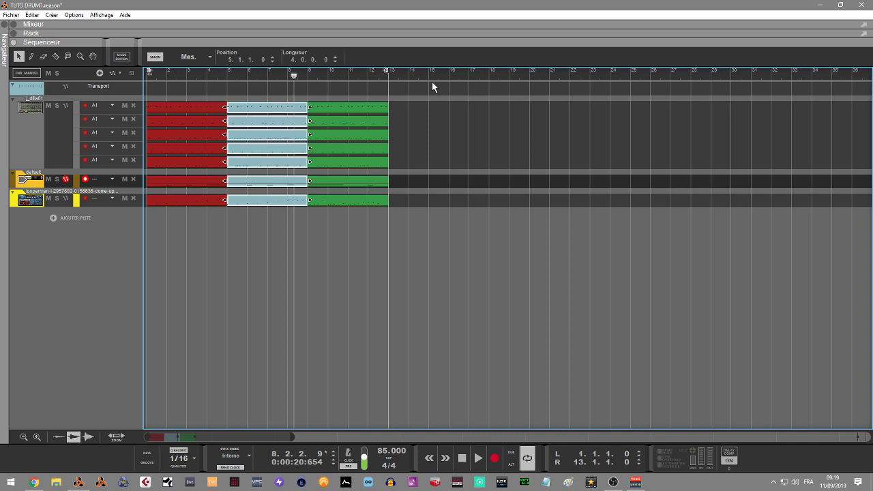
pyautogui.click(390, 76)
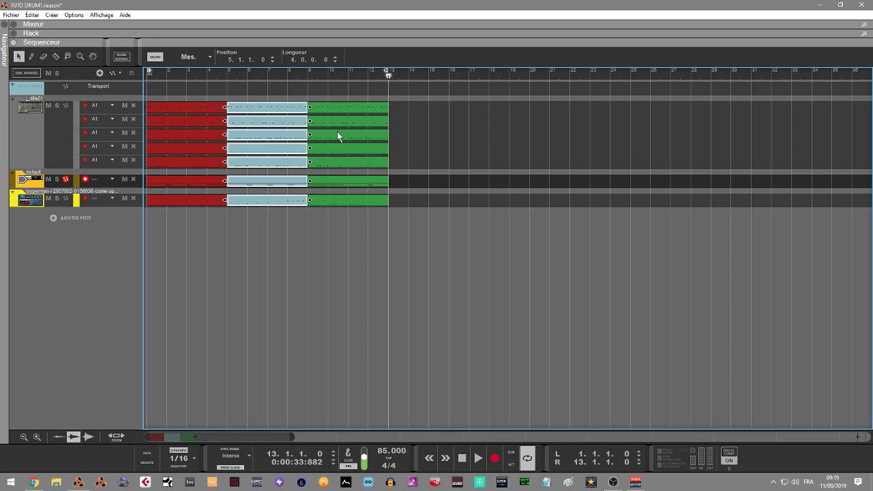
pyautogui.moveTo(259, 215); pyautogui.dragTo(286, 105)
pyautogui.press('Left')
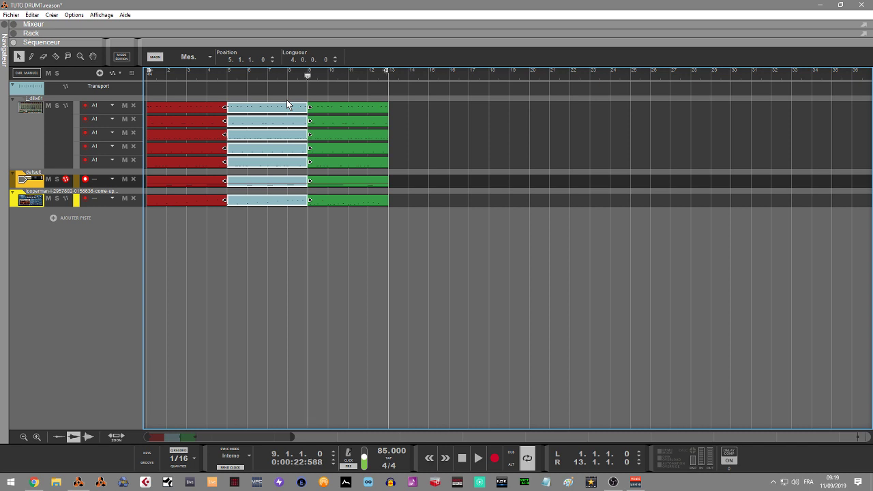
pyautogui.click(384, 81)
pyautogui.hotkey('ctrl', 'v')
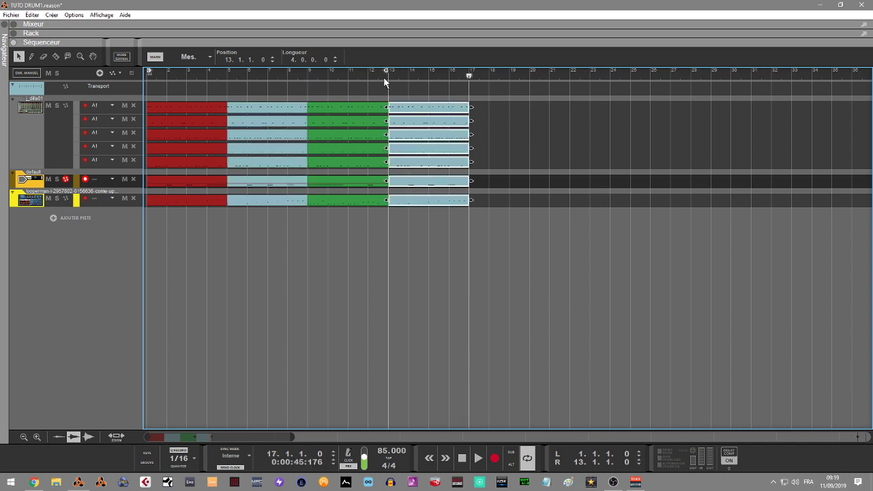
# Copy the green clips of bars 9 to 12 to bar 17 and the red clips of bars 1 to 4 to bar 21
pyautogui.moveTo(355, 207); pyautogui.dragTo(368, 101)
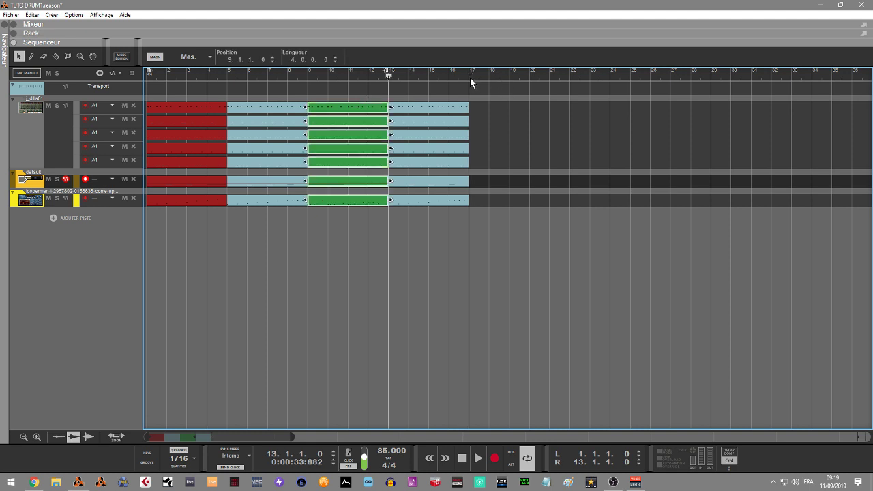
pyautogui.hotkey('ctrl', 'v')
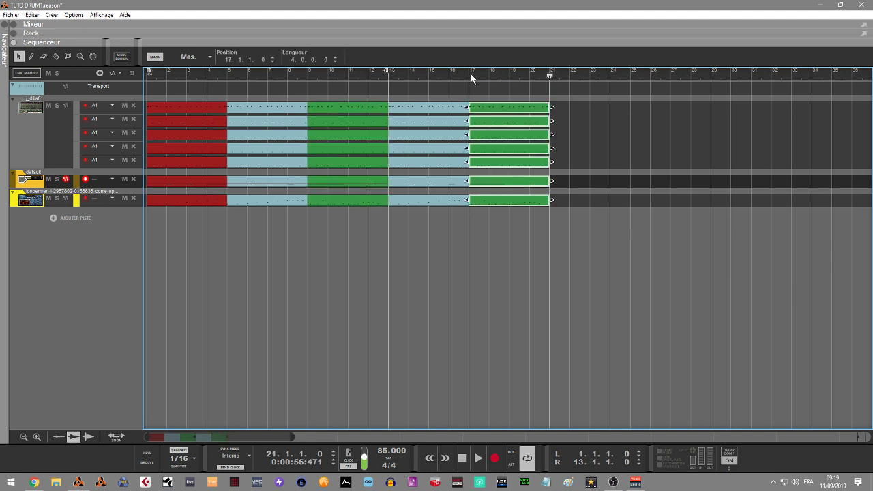
pyautogui.moveTo(184, 212); pyautogui.dragTo(178, 101)
pyautogui.hotkey('ctrl', 'c')
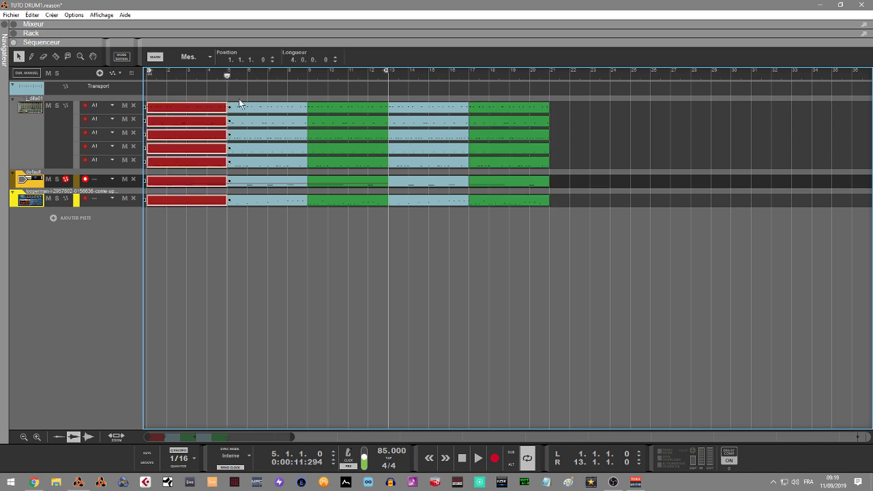
pyautogui.click(550, 75)
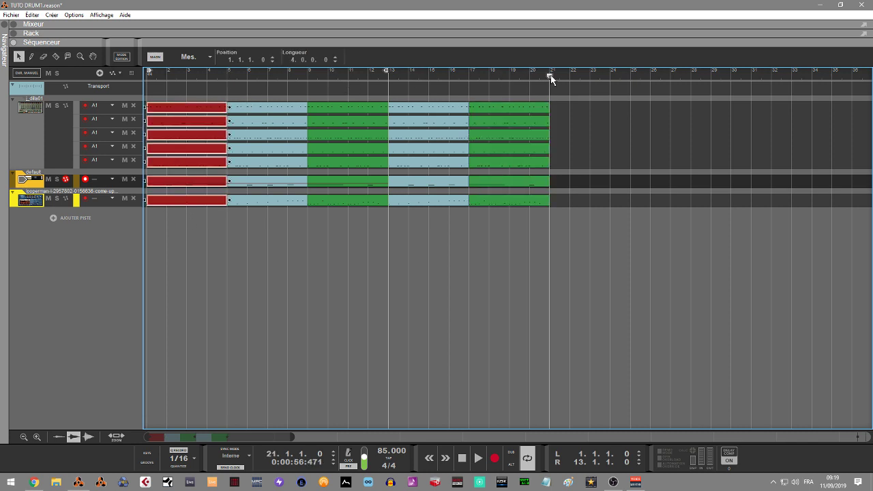
pyautogui.hotkey('ctrl', 'v')
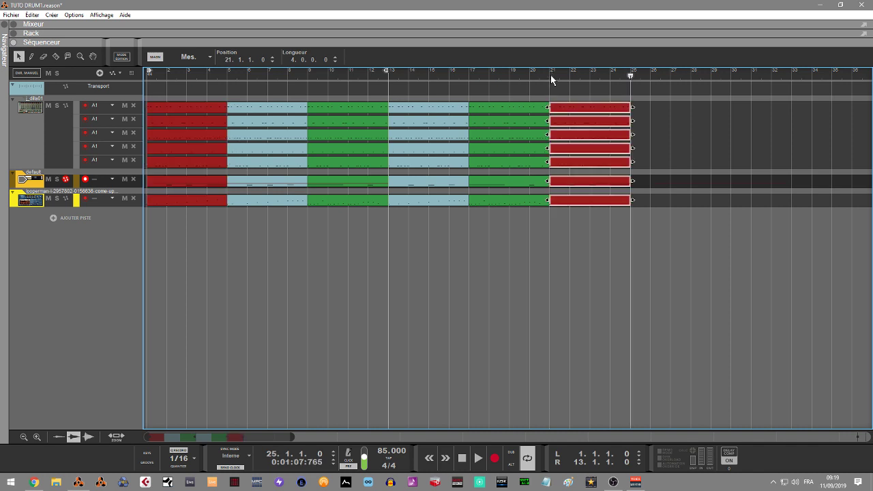
# Extend the loop end to bar 25 and play back part of the arrangement
pyautogui.moveTo(389, 73); pyautogui.dragTo(628, 77)
pyautogui.press('space')
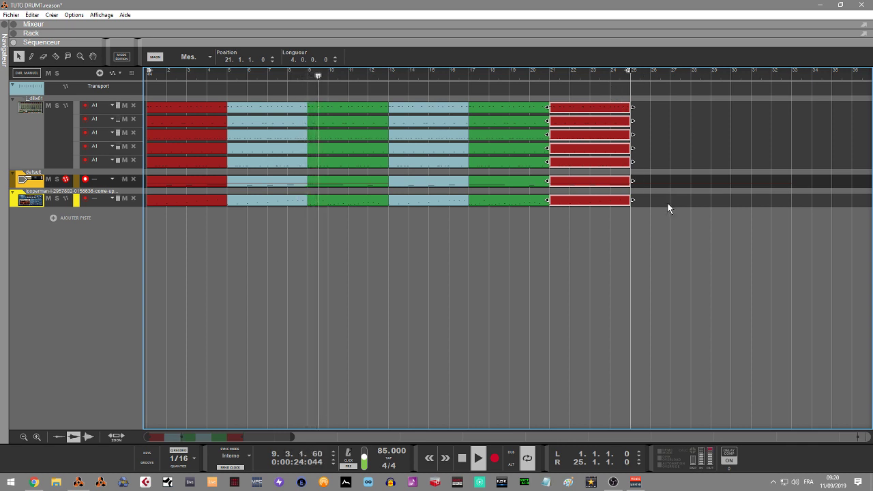
pyautogui.press('space')
# Delete the long D#2 note from the default track's red clip at bar 21 and return to the full arrangement
pyautogui.doubleClick(614, 181)
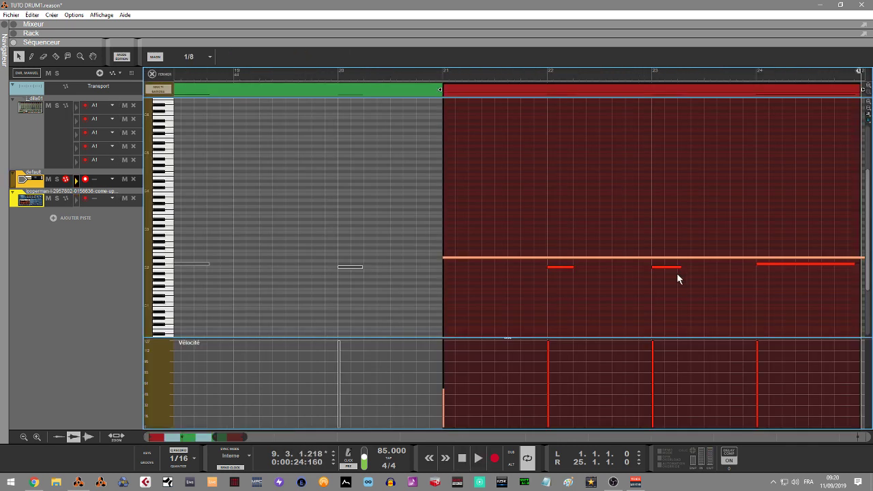
pyautogui.click(664, 259)
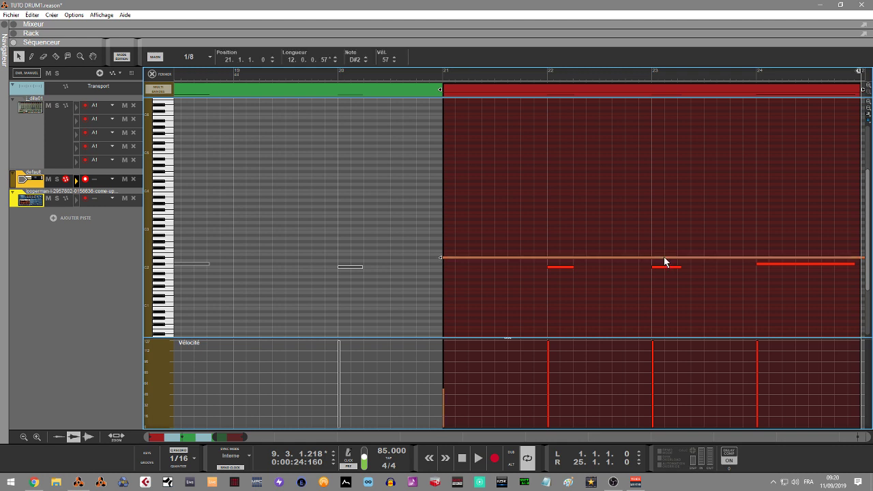
pyautogui.press('Delete')
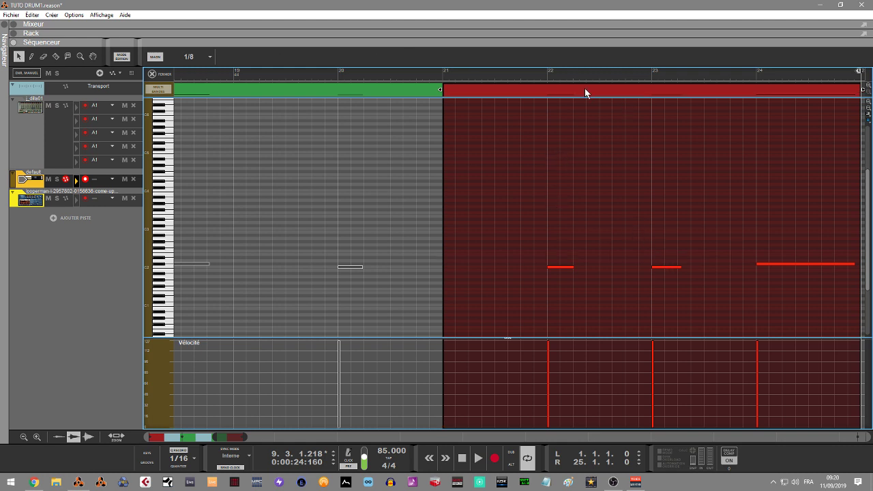
pyautogui.click(158, 74)
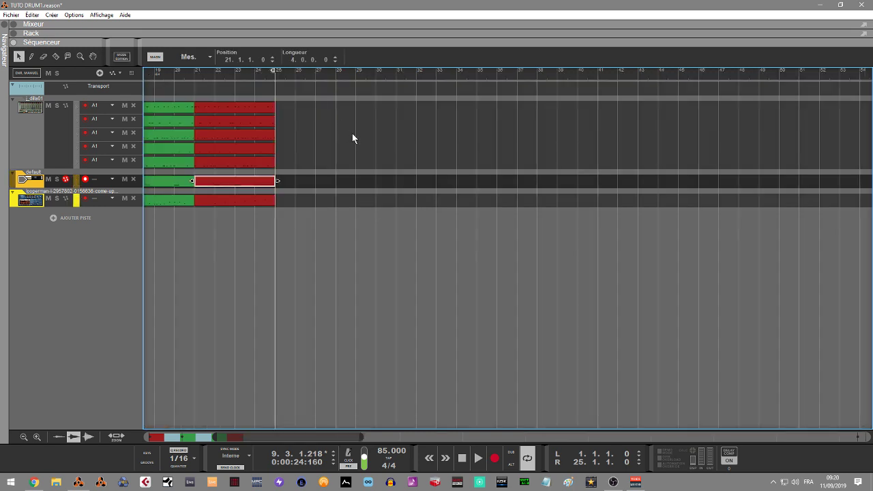
pyautogui.moveTo(272, 435); pyautogui.dragTo(179, 435)
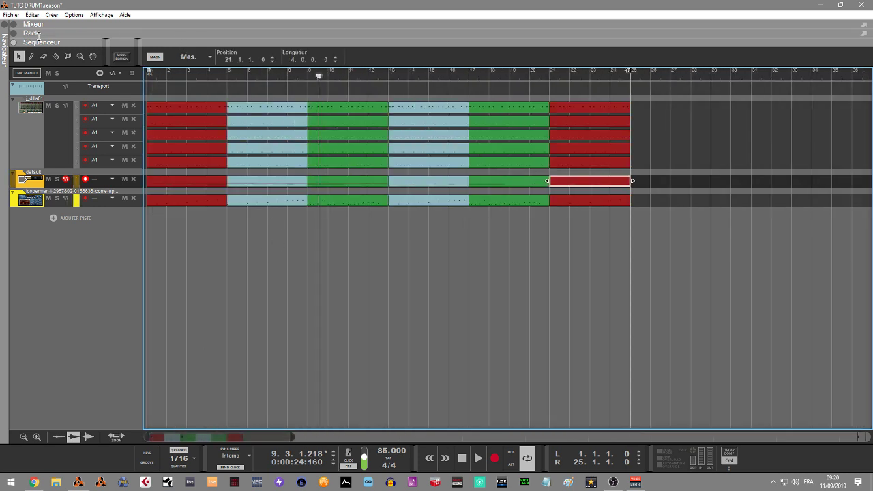
# Show the rack, re-enable the insert effects on the yellow looperman piano channel and solo that channel
pyautogui.click(14, 34)
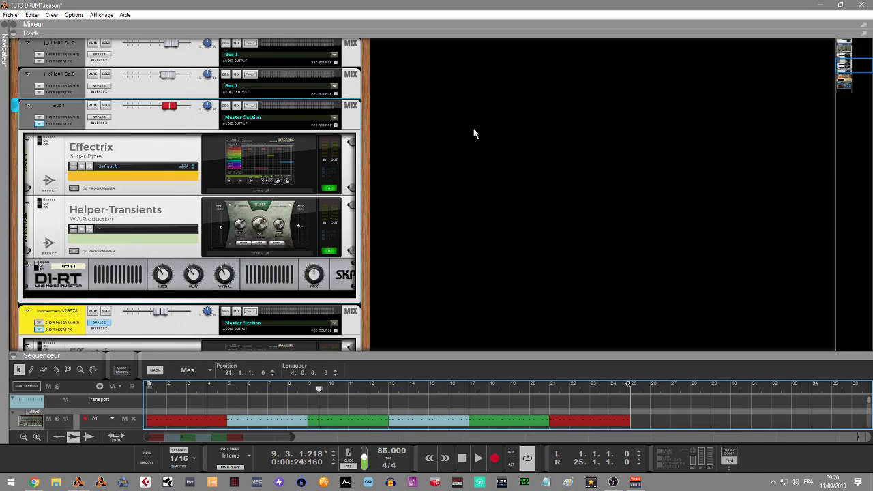
pyautogui.moveTo(843, 65)
pyautogui.mouseDown()
pyautogui.moveTo(843, 85)
pyautogui.moveTo(843, 77)
pyautogui.mouseUp()
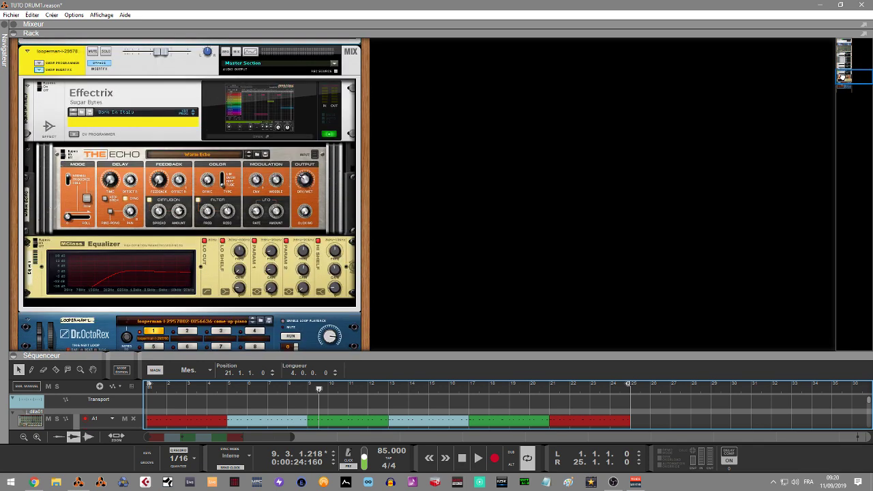
pyautogui.click(104, 65)
pyautogui.click(107, 52)
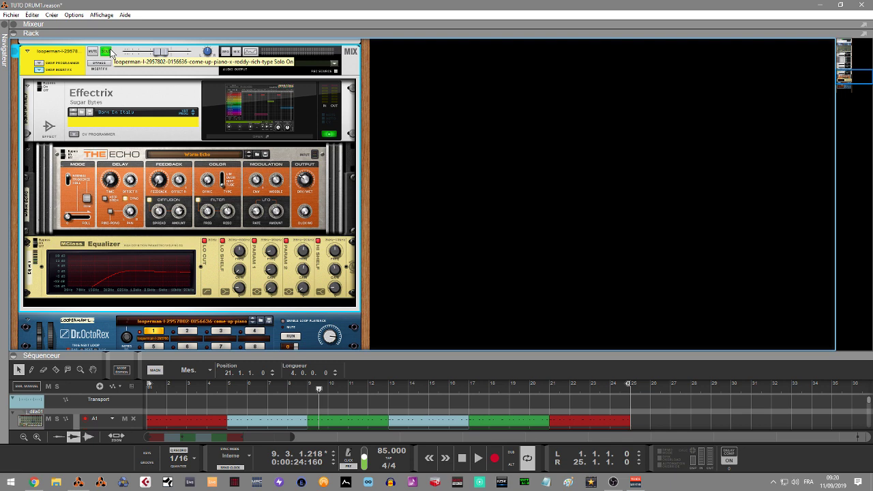
# Open the piano channel's Effectrix editor and listen to its Born In Italy preset from the start of the song
pyautogui.click(256, 137)
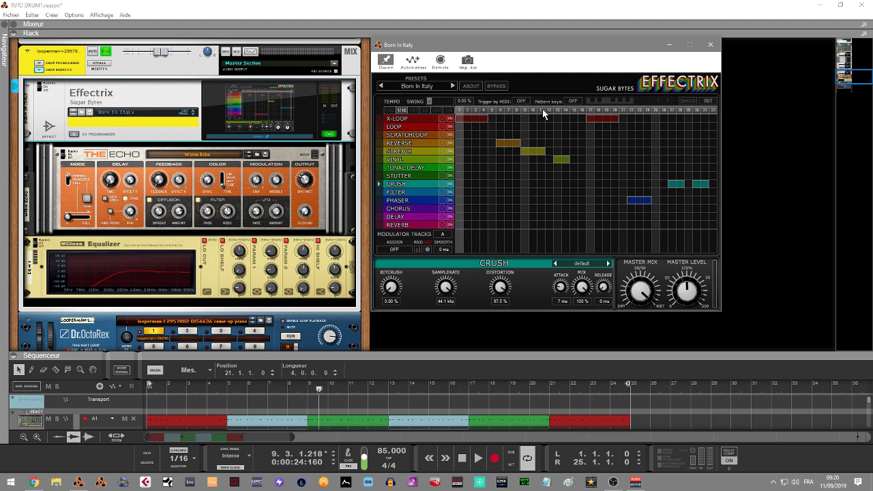
pyautogui.press('Home')
pyautogui.press('space')
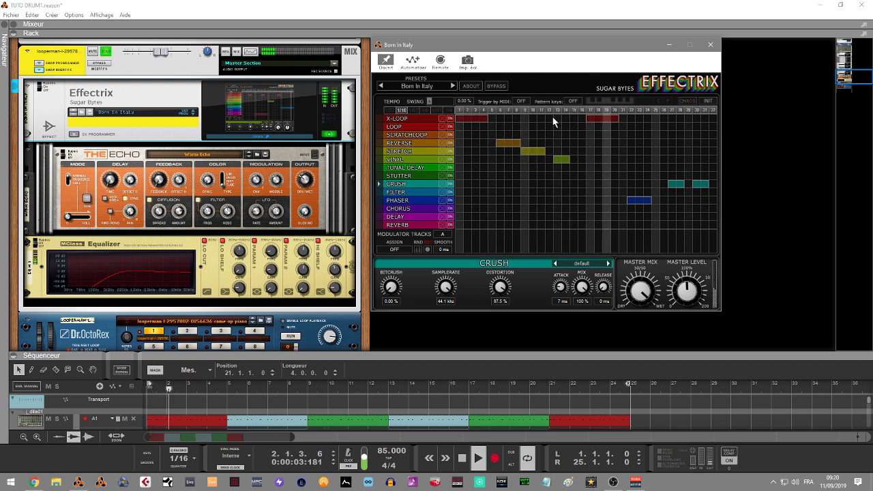
pyautogui.press('space')
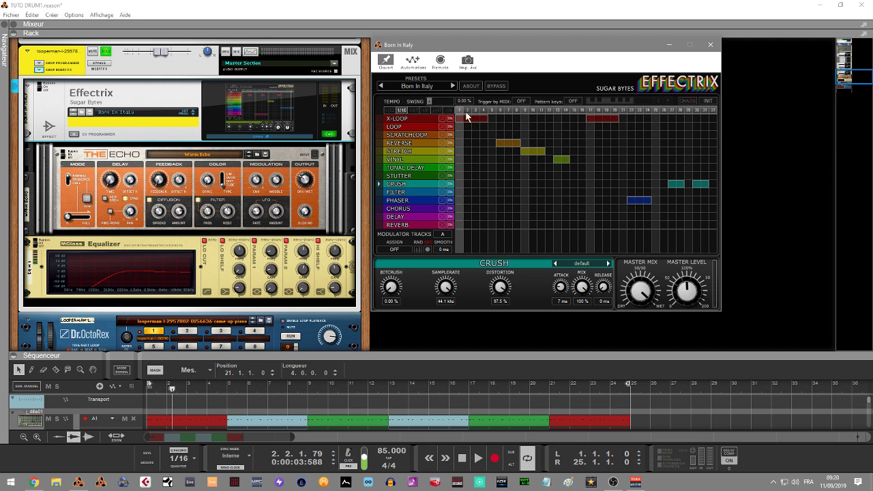
# Load the Absolute Stretch preset from the Factory1 bank in Effectrix and start playback
pyautogui.click(421, 88)
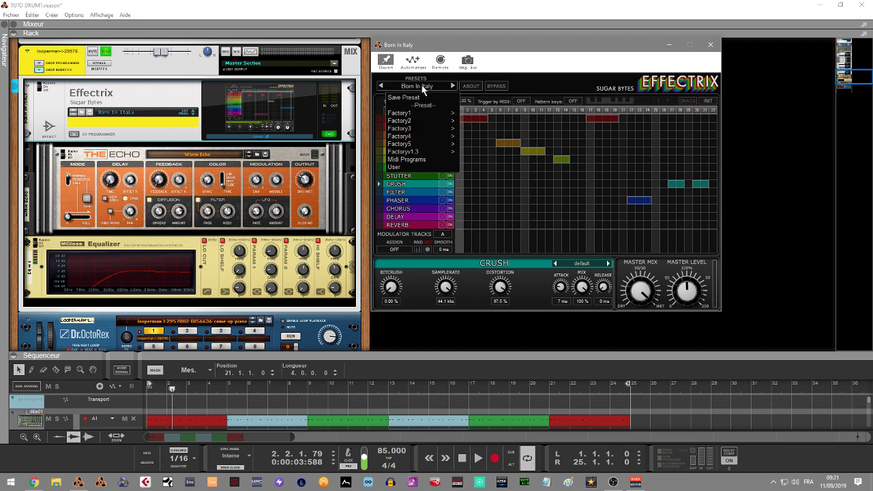
pyautogui.moveTo(420, 118)
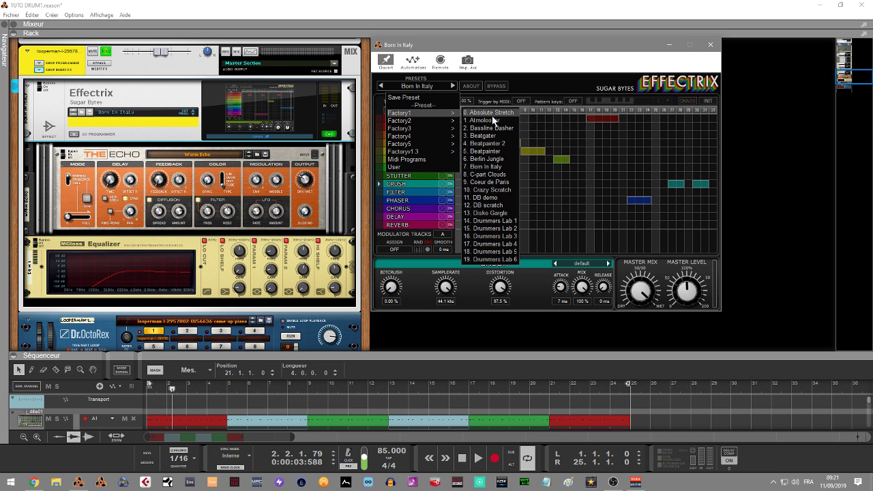
pyautogui.click(493, 117)
pyautogui.press('space')
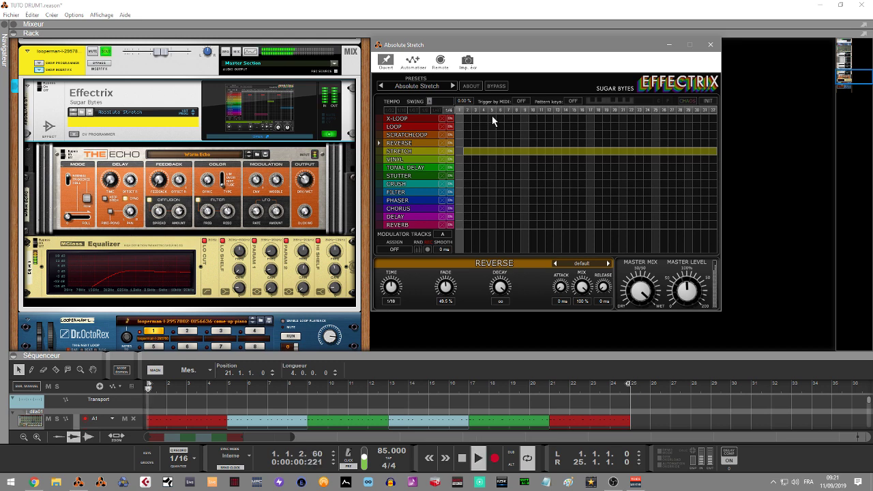
# Audition the Effectrix presets Atmolooper, Bassline Basher, Beatgater and Beatpainter 2 in turn during playback
pyautogui.click(453, 86)
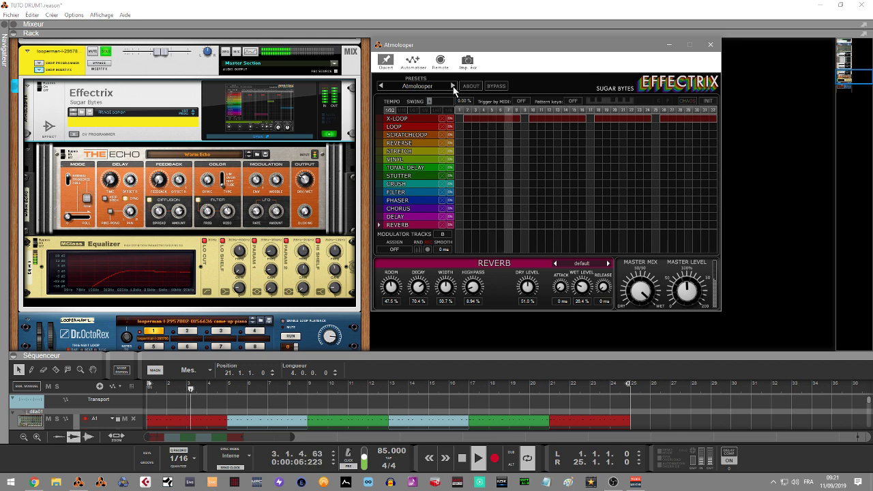
pyautogui.click(452, 86)
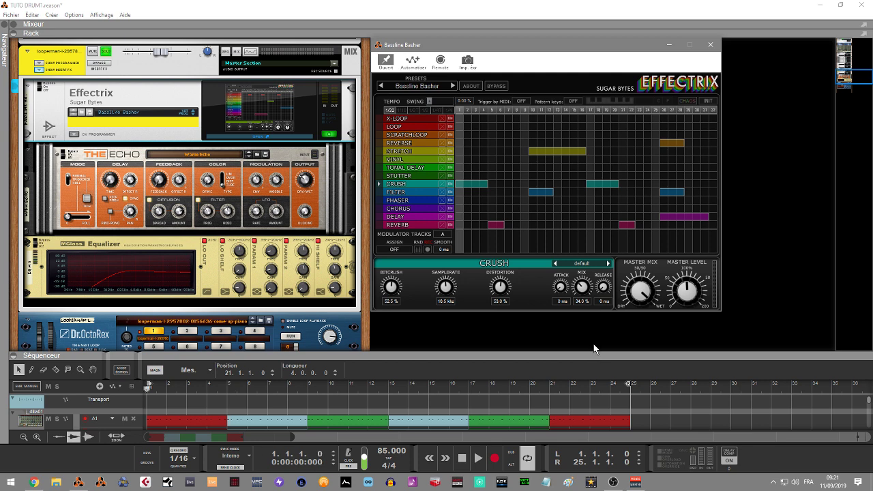
pyautogui.press('space')
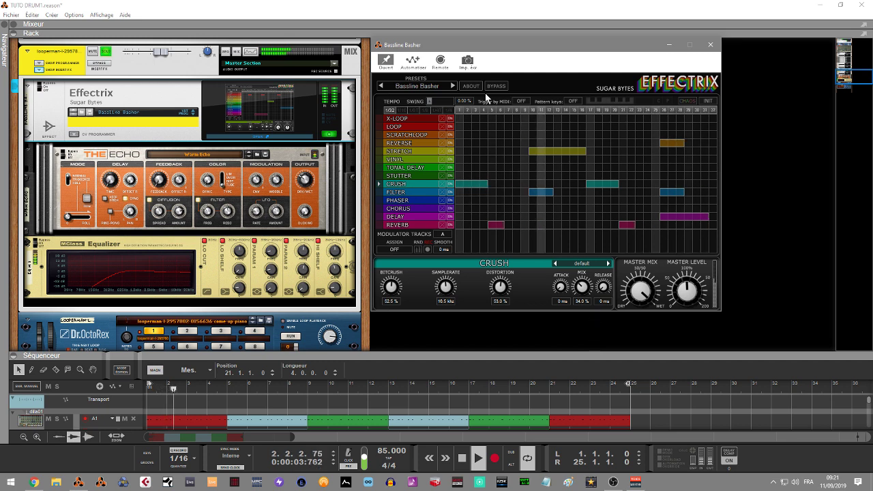
pyautogui.click(452, 87)
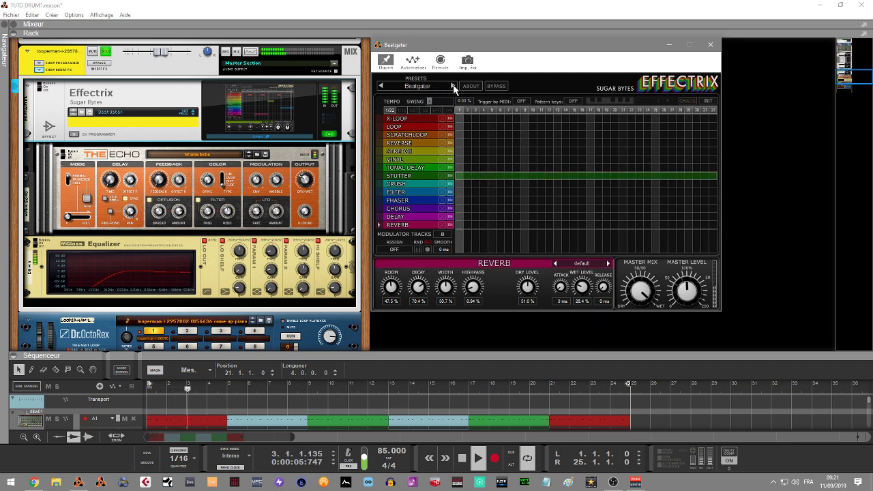
pyautogui.click(452, 86)
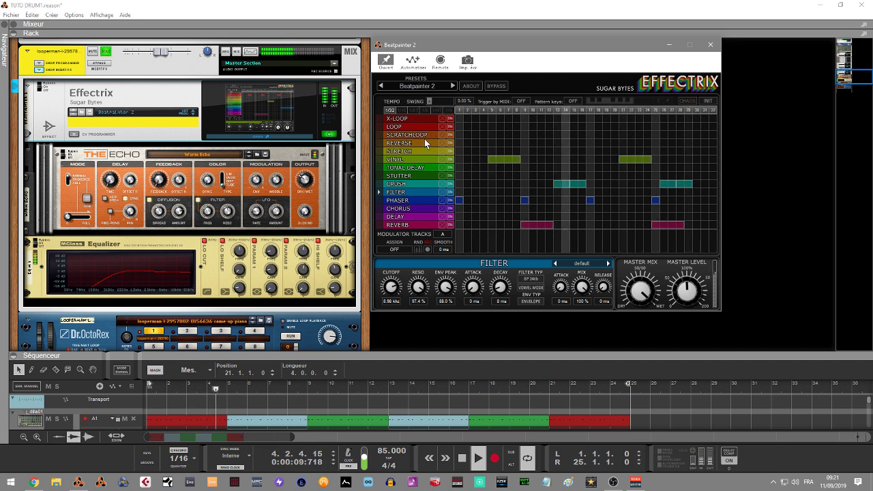
# Lower the Crush effect's mix in Beatpainter 2, and audition the presets Beatpainter and Berlin Jungle
pyautogui.click(417, 184)
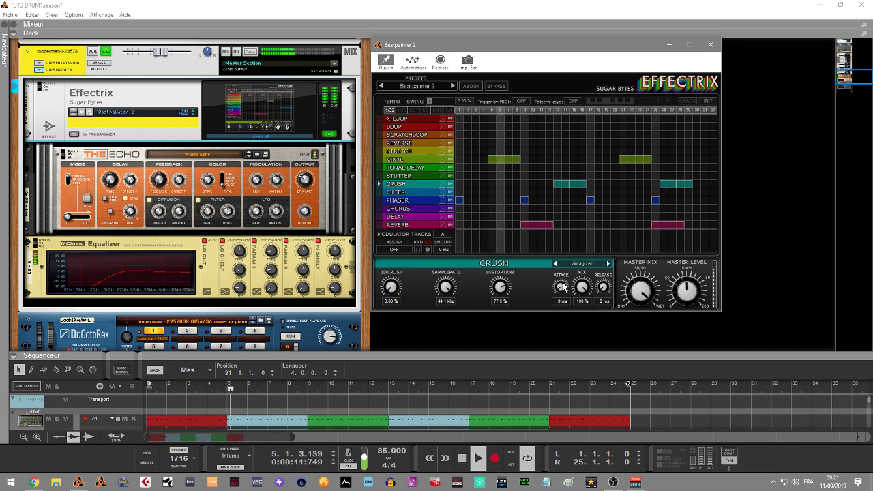
pyautogui.moveTo(582, 286); pyautogui.dragTo(584, 336)
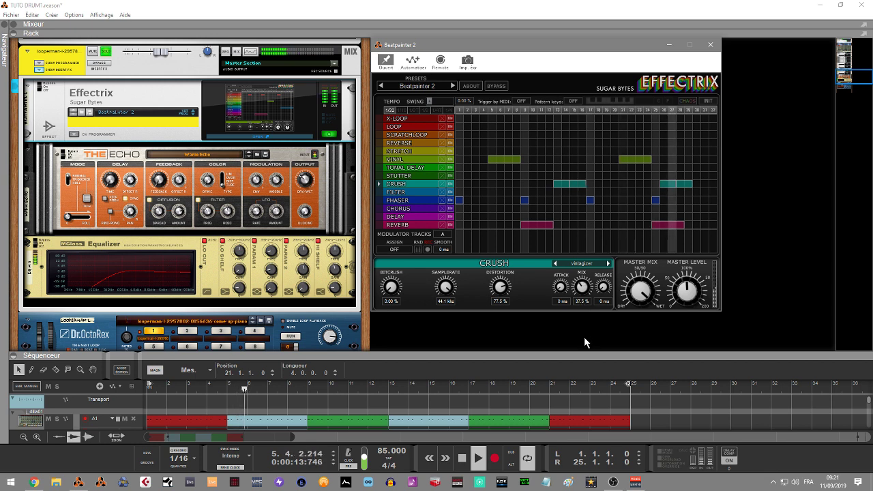
pyautogui.click(453, 86)
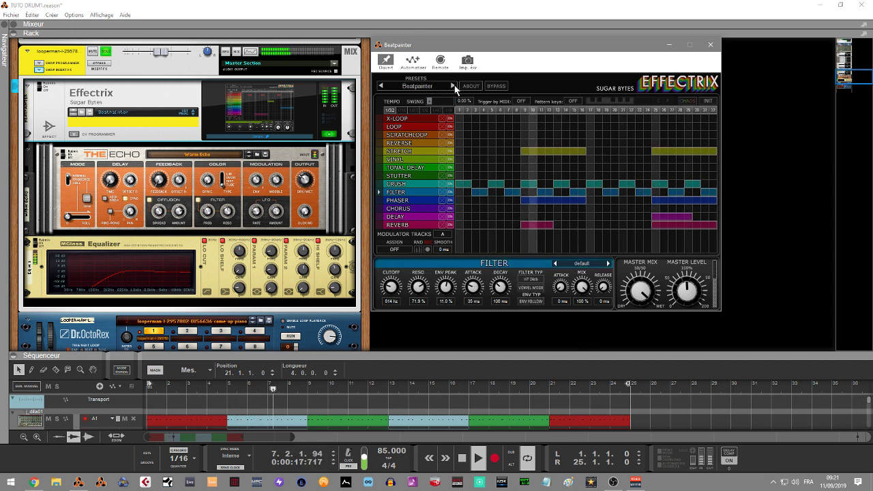
pyautogui.click(453, 87)
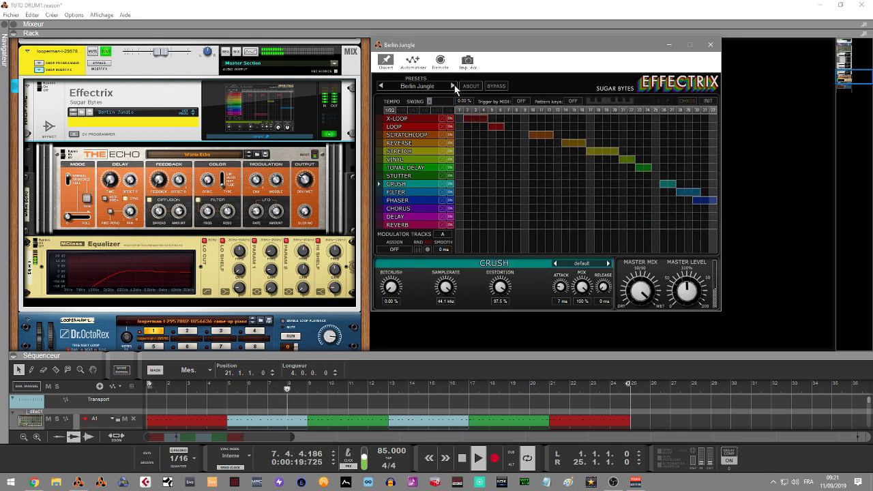
# Load the Mean Triplet Machine preset from the Factory2 bank in Effectrix
pyautogui.click(426, 87)
pyautogui.moveTo(428, 120)
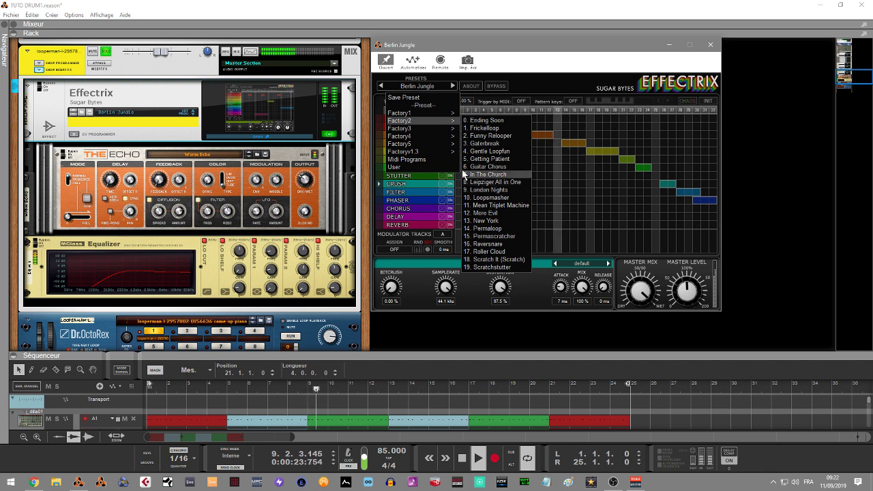
pyautogui.click(492, 206)
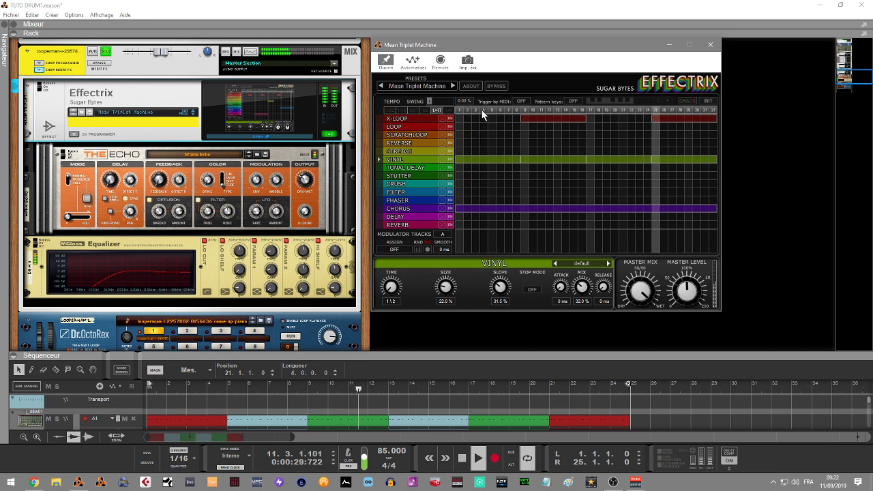
# Audition the Effectrix presets More Evil and New York in turn, and load the Permaloop preset
pyautogui.click(452, 86)
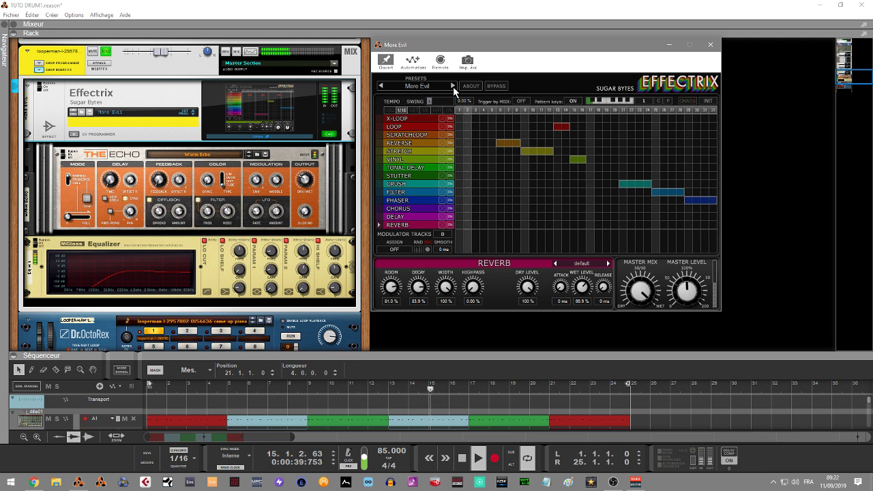
pyautogui.click(453, 87)
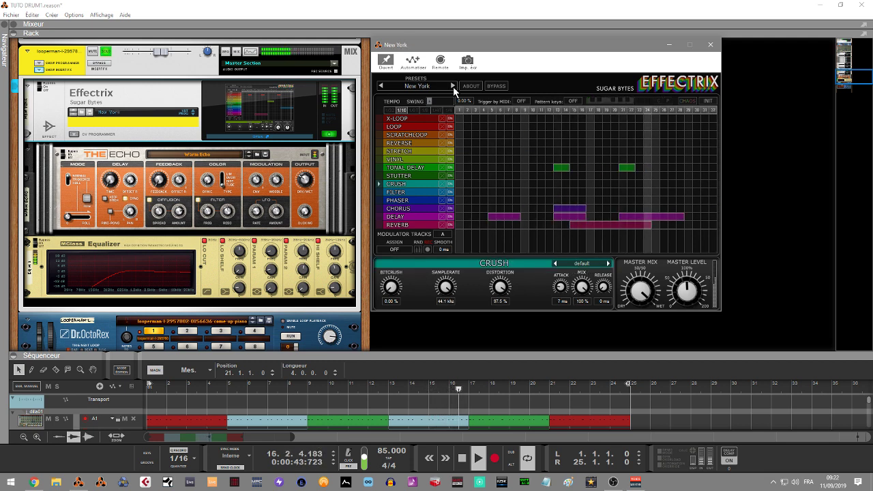
pyautogui.click(452, 86)
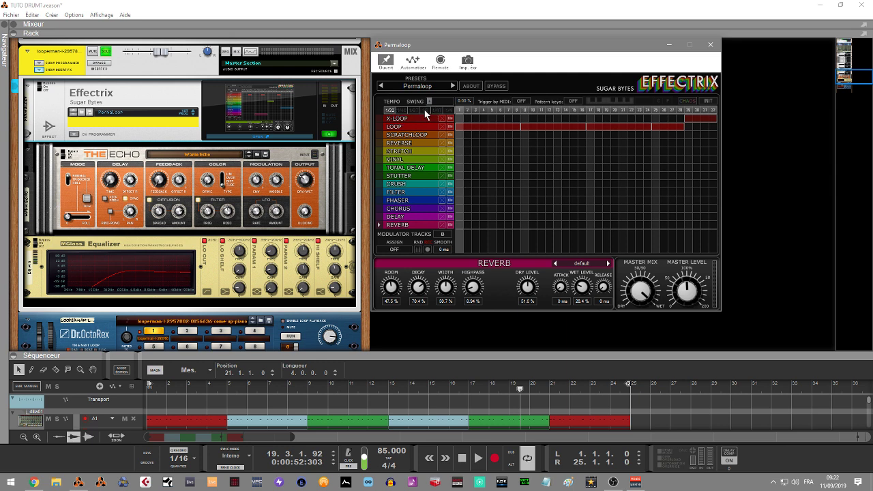
# Try different tempo divisions for Permaloop during playback, and set the sequence tempo to 1/16
pyautogui.press('space')
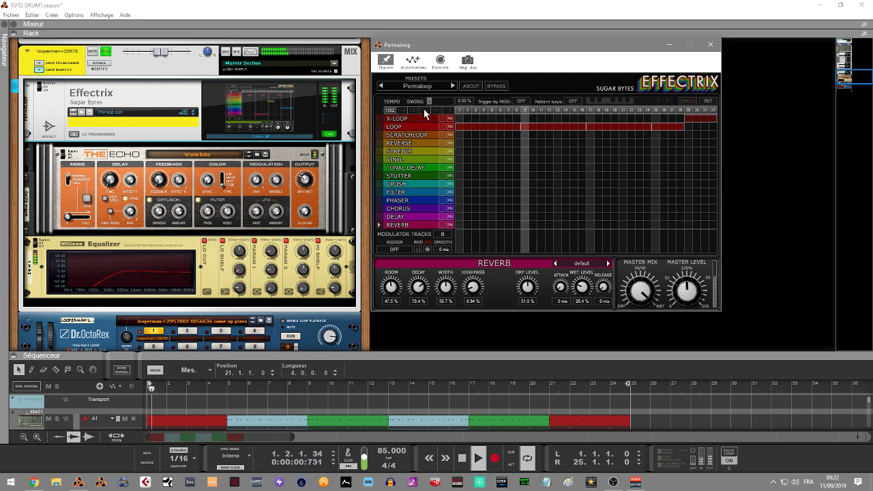
pyautogui.click(424, 110)
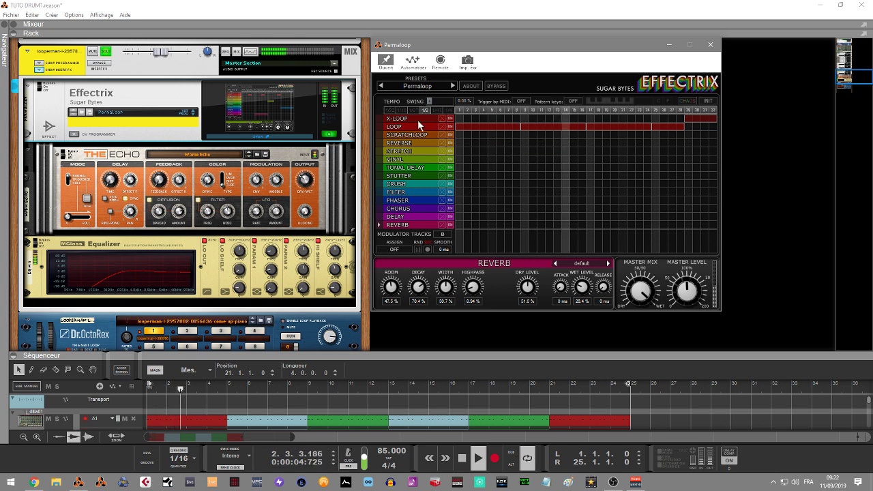
pyautogui.click(436, 109)
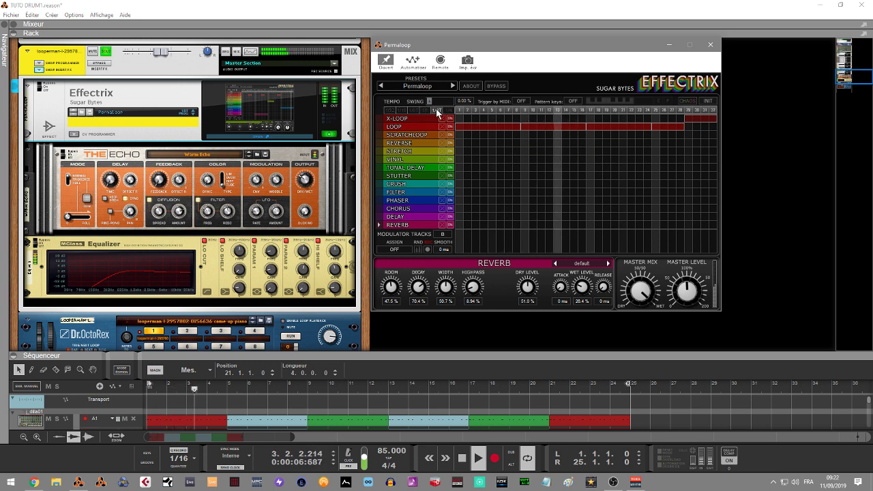
pyautogui.click(402, 111)
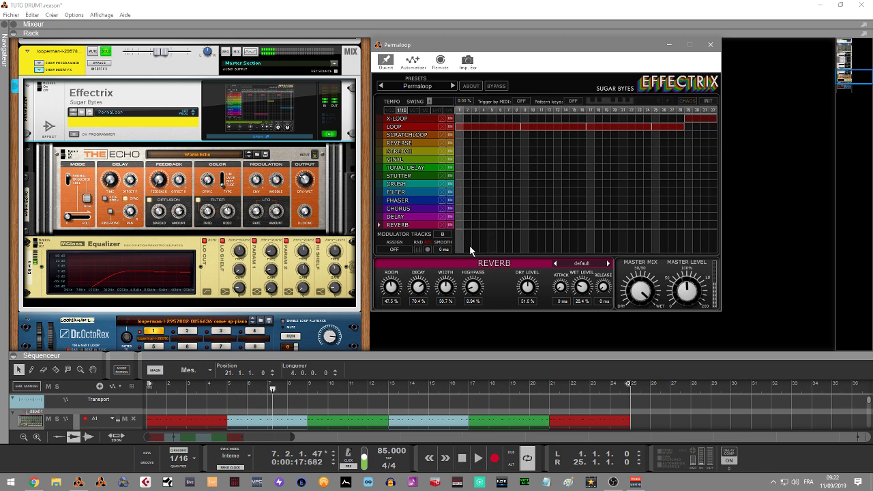
# Fill the Reverb row across all 32 steps, and raise its dry level to 75% and wet level to 58.9% during playback
pyautogui.moveTo(460, 224); pyautogui.dragTo(668, 228)
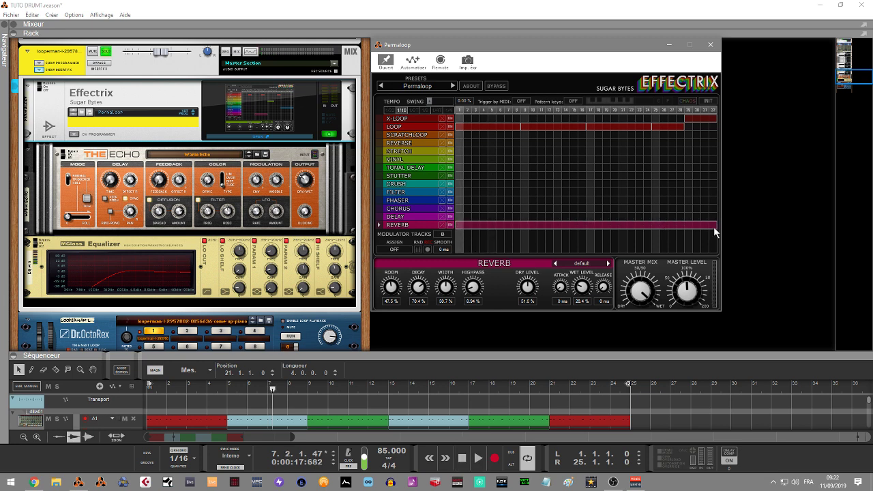
pyautogui.press('space')
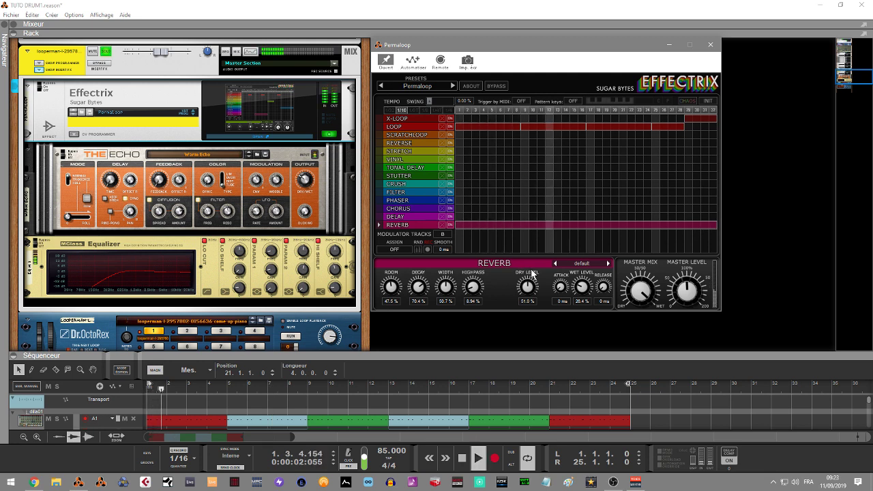
pyautogui.moveTo(524, 290)
pyautogui.mouseDown()
pyautogui.moveTo(517, 262)
pyautogui.moveTo(519, 280)
pyautogui.mouseUp()
pyautogui.moveTo(581, 288); pyautogui.dragTo(571, 260)
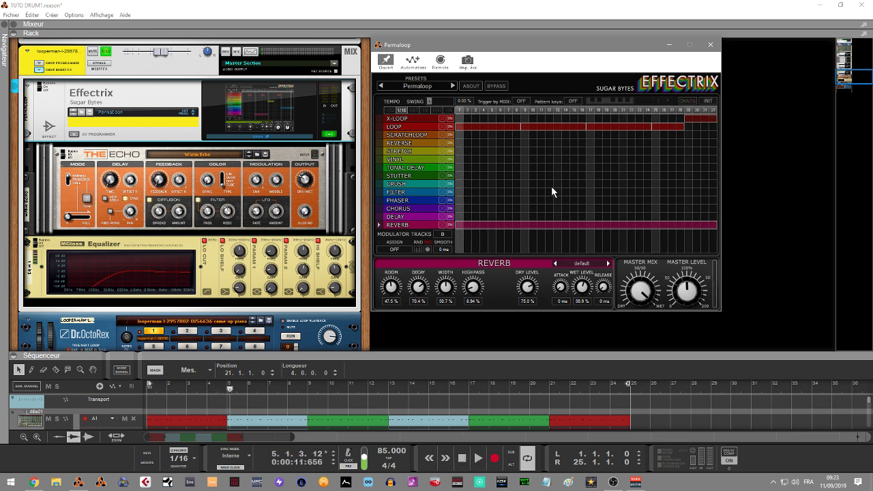
# Add a Filter block over steps 17 to 32 with the Diving Crushhead preset, and play the result
pyautogui.moveTo(588, 192); pyautogui.dragTo(673, 193)
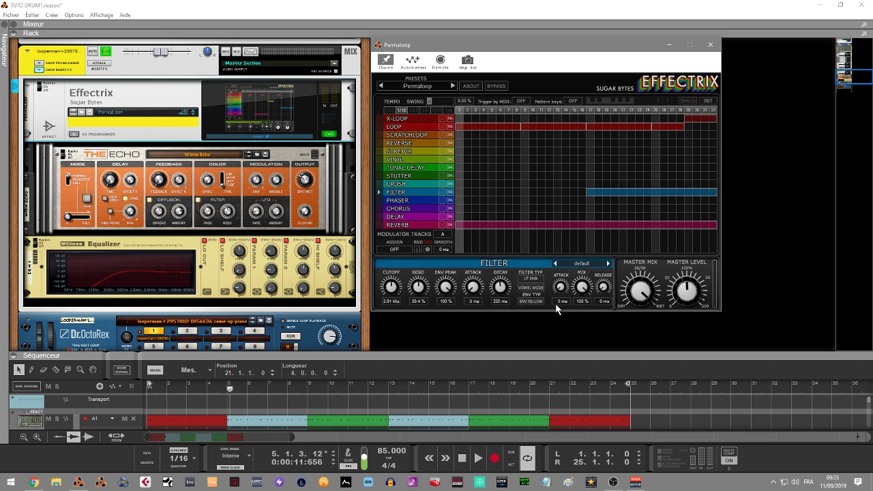
pyautogui.click(579, 266)
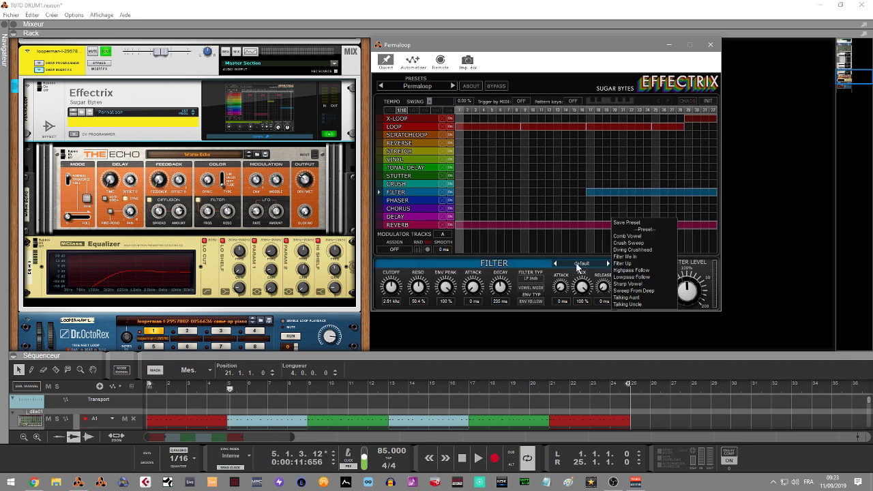
pyautogui.click(632, 250)
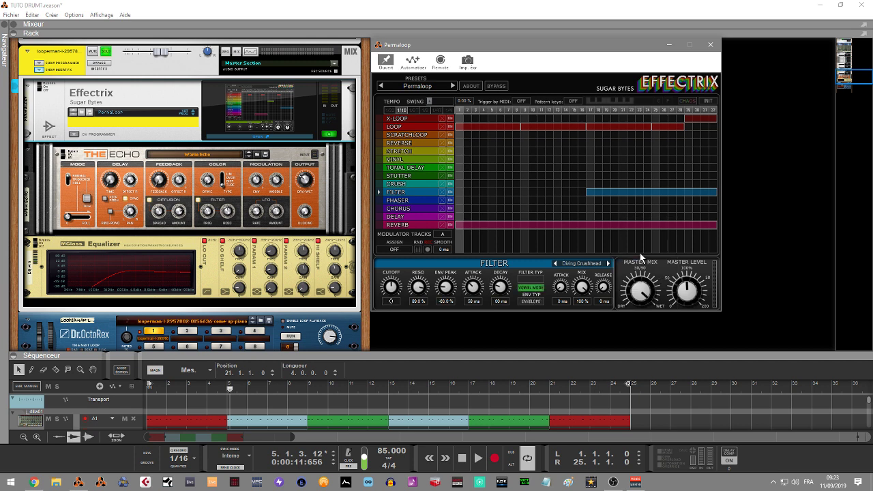
pyautogui.press('space')
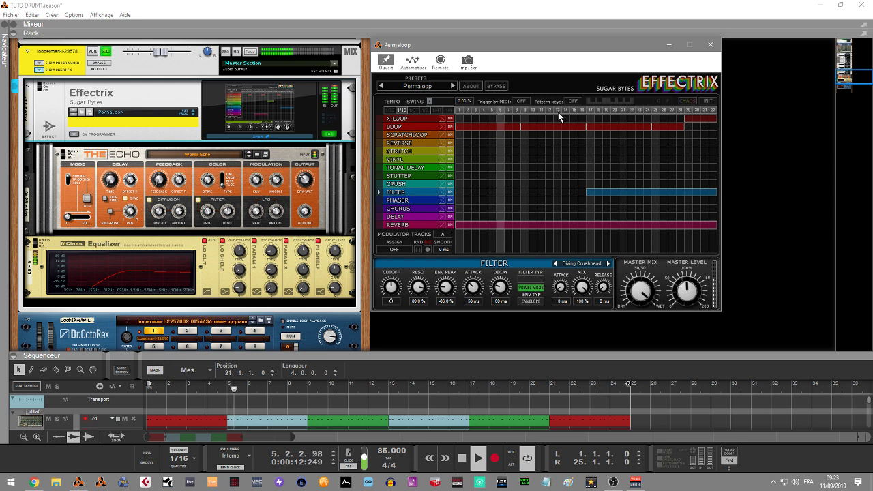
# Enable triggering by MIDI in Effectrix, and create a sequencer track with a new note lane for Permaloop
pyautogui.click(522, 101)
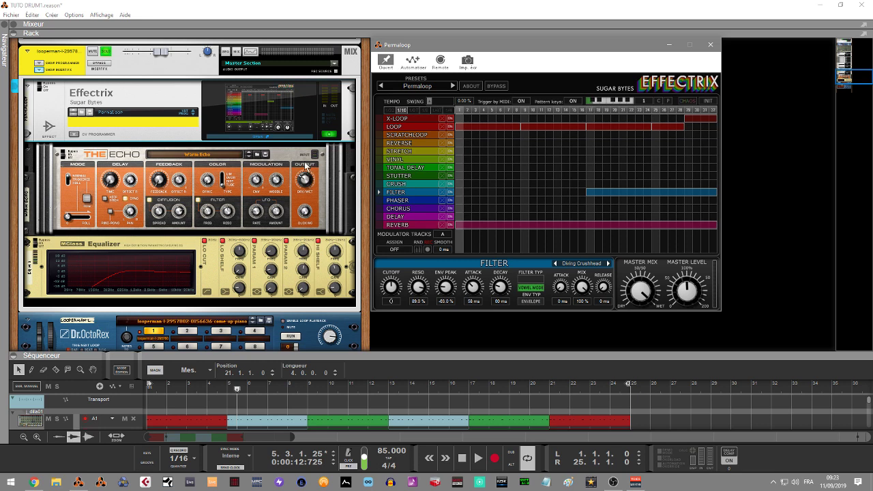
pyautogui.rightClick(185, 97)
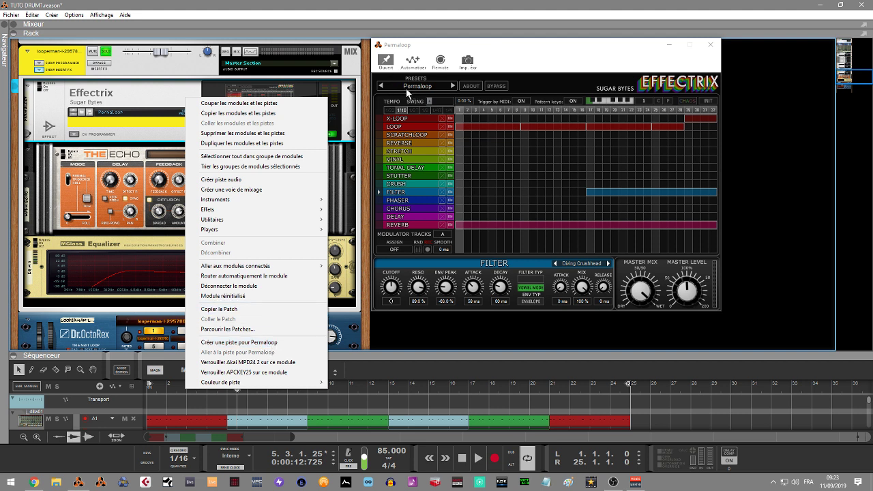
pyautogui.click(261, 343)
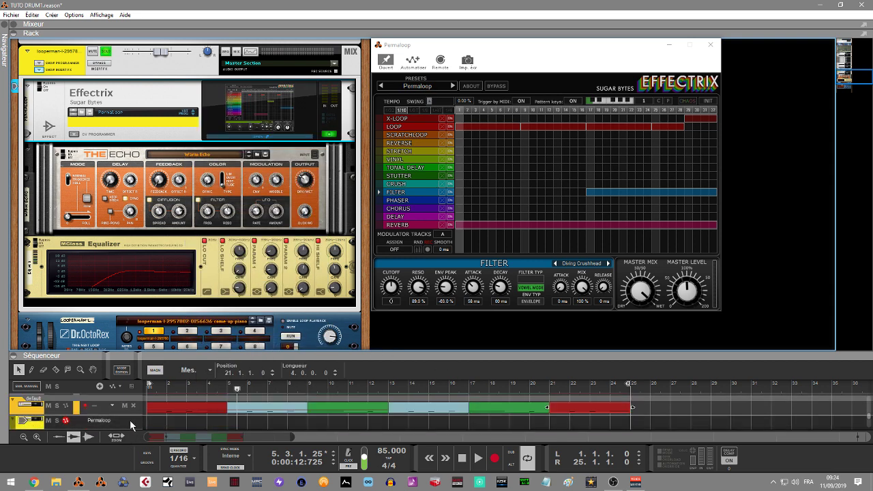
pyautogui.rightClick(130, 419)
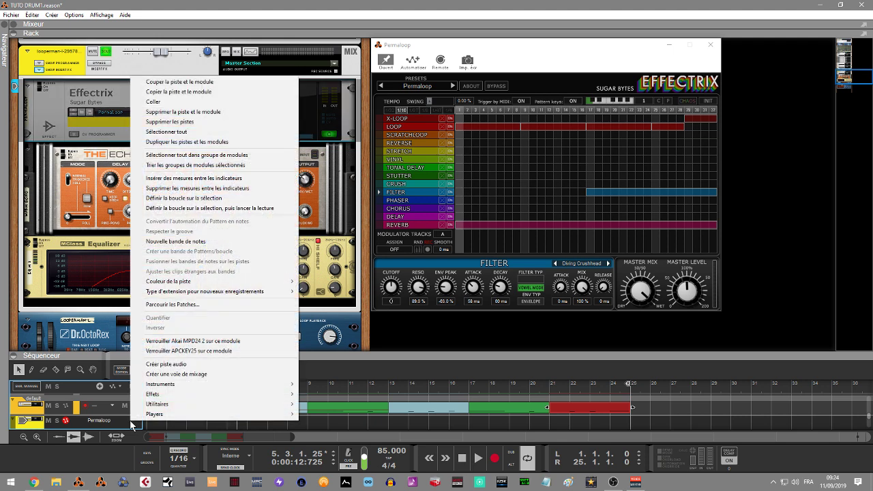
pyautogui.click(192, 242)
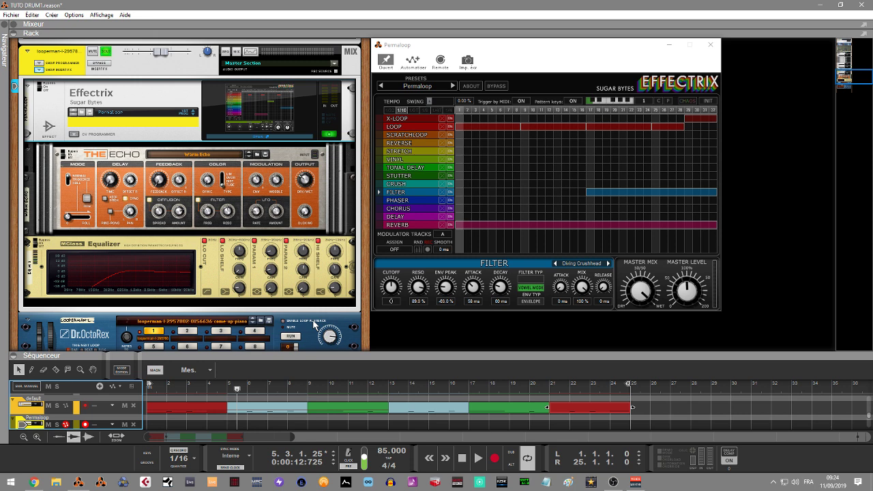
# Record a MIDI trigger clip on the Permaloop track from bar 1, and trim it to 8 bars
pyautogui.hotkey('ctrl', 'Return')
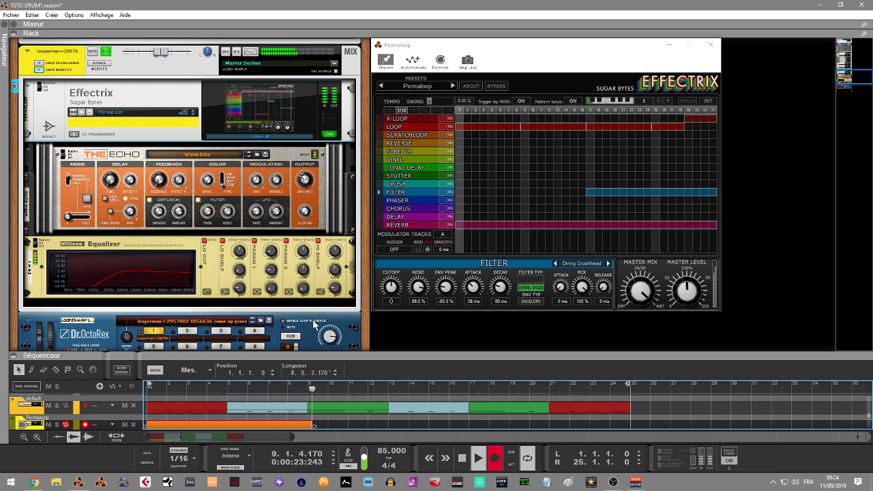
pyautogui.press('space')
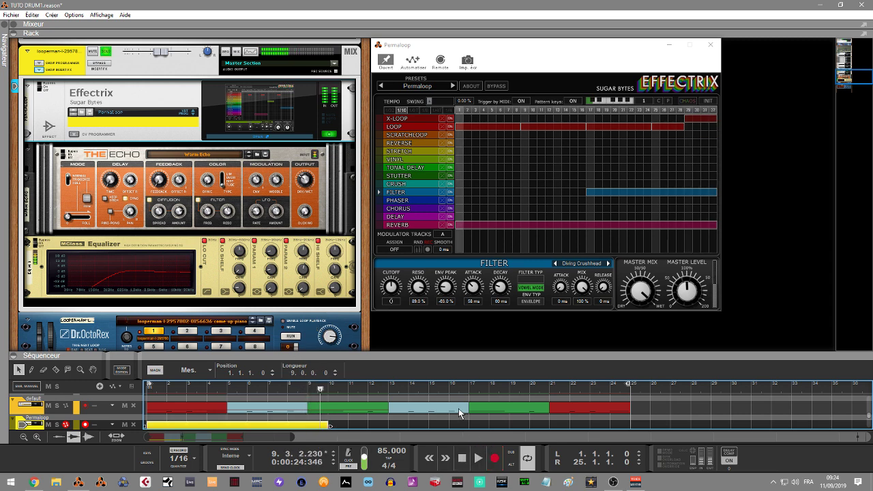
pyautogui.moveTo(446, 351); pyautogui.dragTo(447, 273)
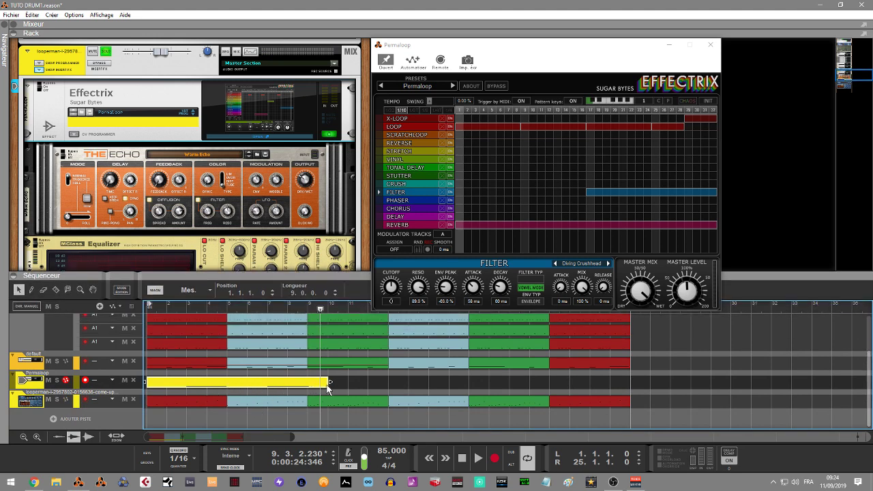
pyautogui.moveTo(325, 384); pyautogui.dragTo(298, 384)
# Play back the trimmed Permaloop trigger clip from the start of the song
pyautogui.press('KP_0')
pyautogui.press('space')
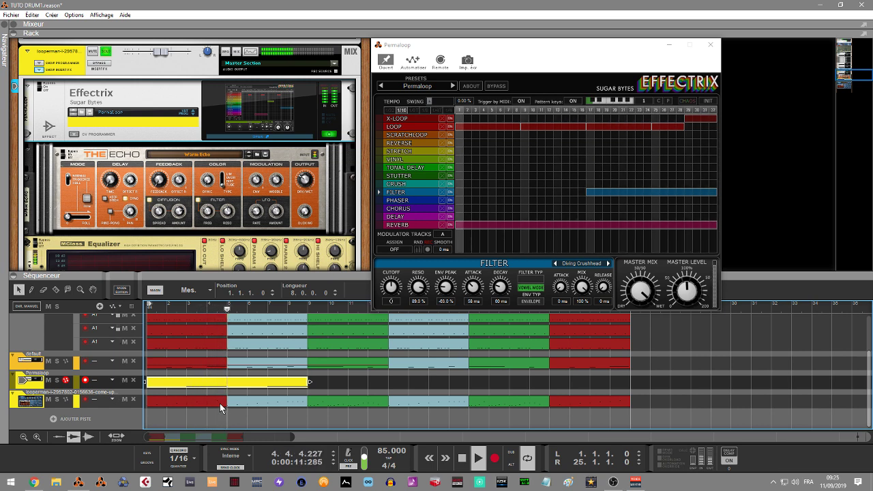
pyautogui.press('space')
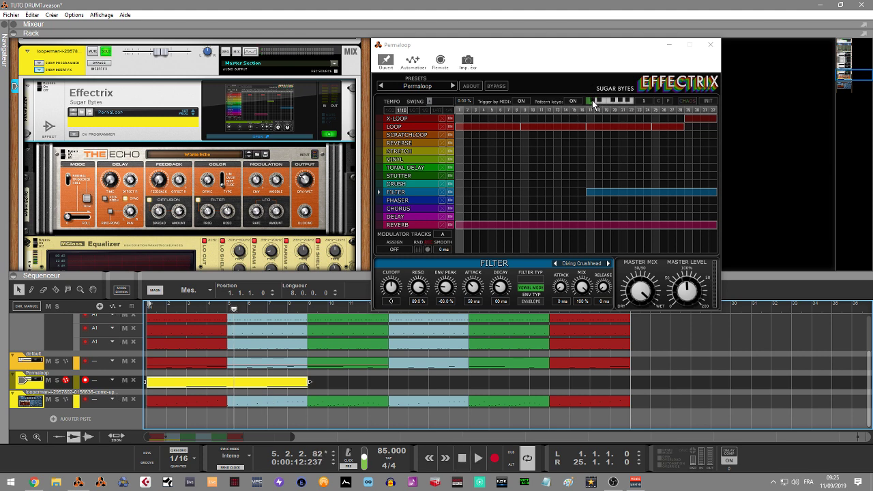
# In Effectrix pattern 2, draw Scratchloop over steps 1–9, Stutter over 9–19, X-Loop over 25–29 and Vinyl over 30–32
pyautogui.click(591, 101)
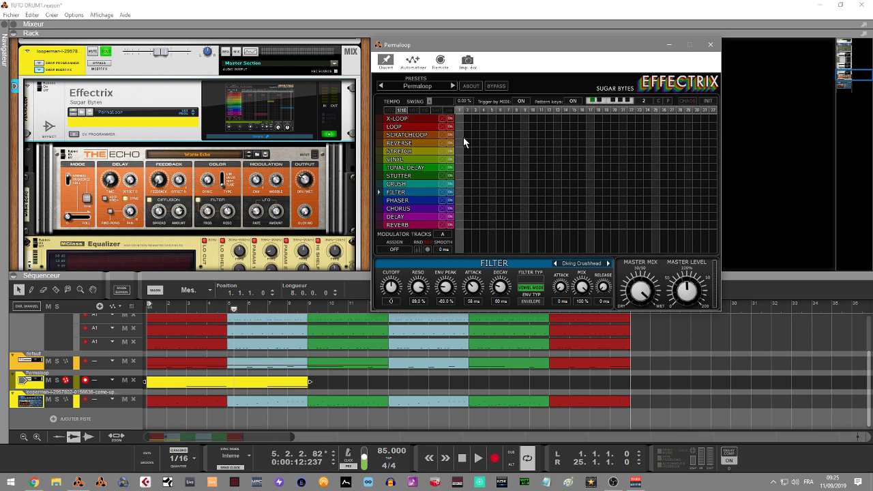
pyautogui.moveTo(461, 135); pyautogui.dragTo(524, 138)
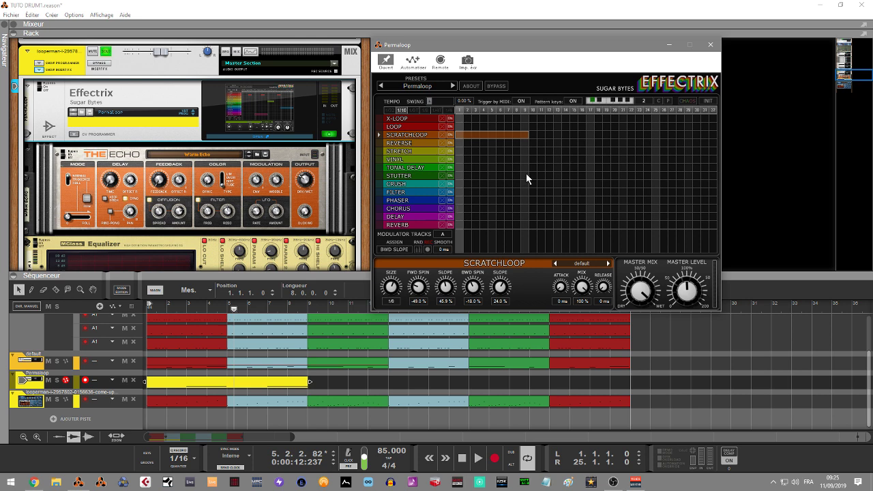
pyautogui.moveTo(523, 176); pyautogui.dragTo(604, 176)
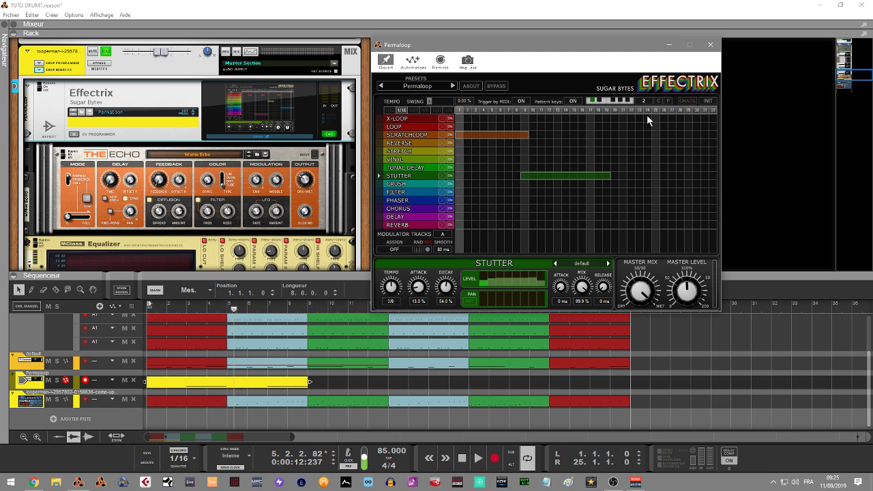
pyautogui.moveTo(654, 118); pyautogui.dragTo(686, 119)
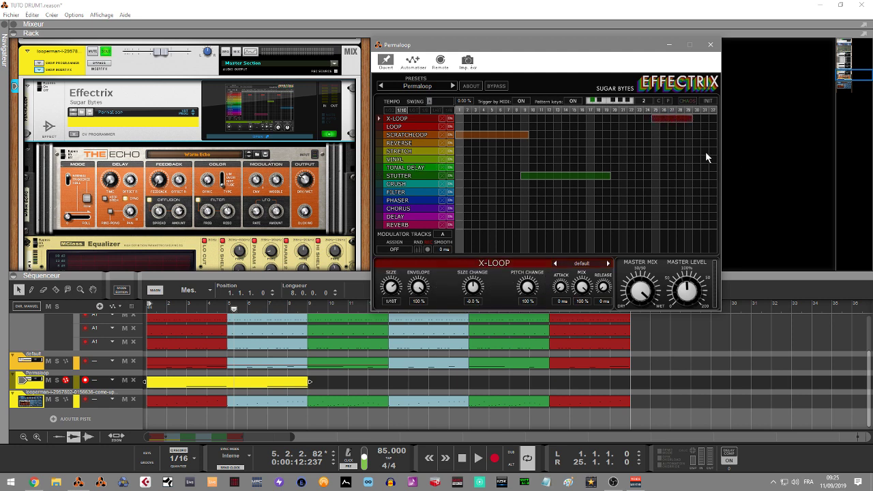
pyautogui.moveTo(691, 158); pyautogui.dragTo(710, 158)
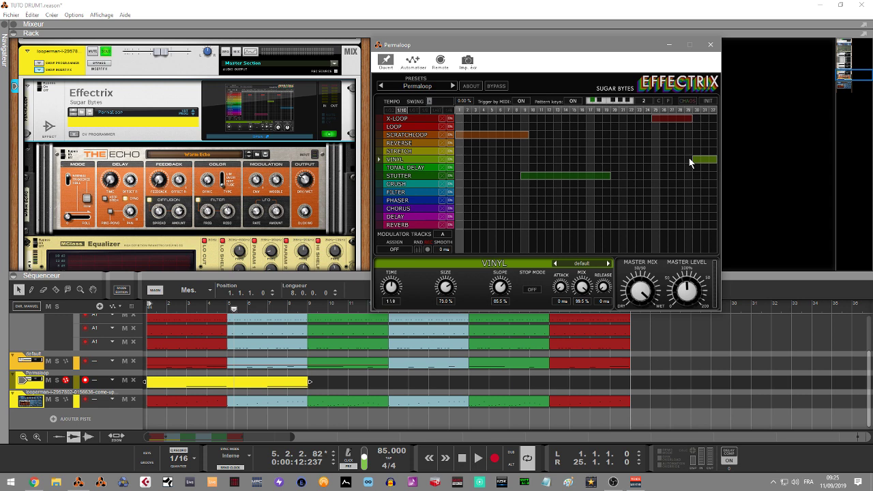
# Play the opening bars of the song to check the recorded triggers after editing pattern 2
pyautogui.press('Home')
pyautogui.press('space')
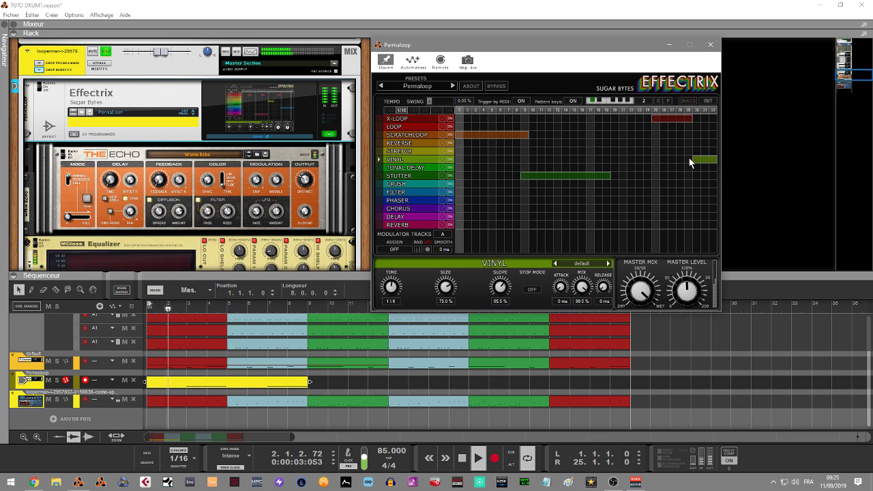
pyautogui.press('space')
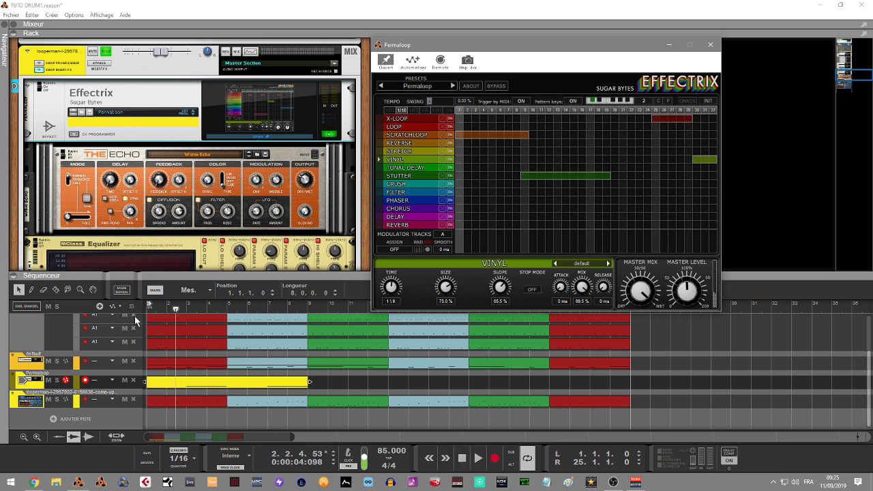
# Move the left locator and playhead to bar 9, and record a 12-bar trigger clip on the Permaloop track
pyautogui.moveTo(152, 304); pyautogui.dragTo(306, 305)
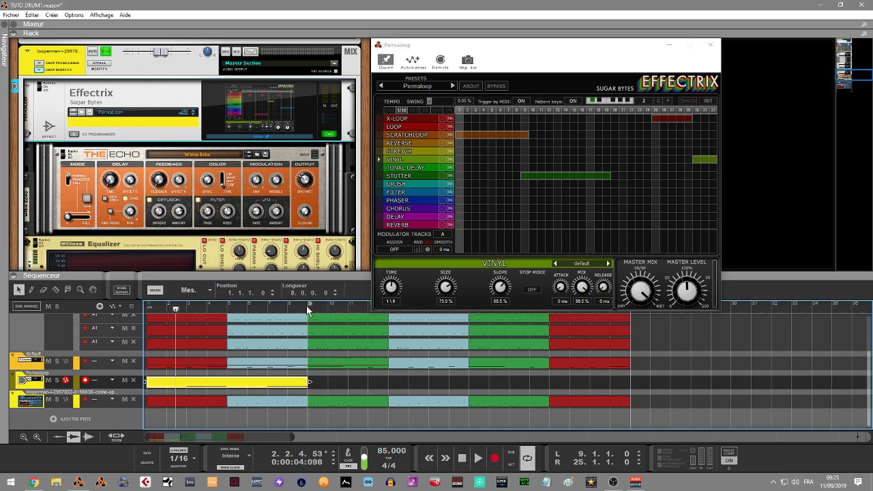
pyautogui.click(306, 305)
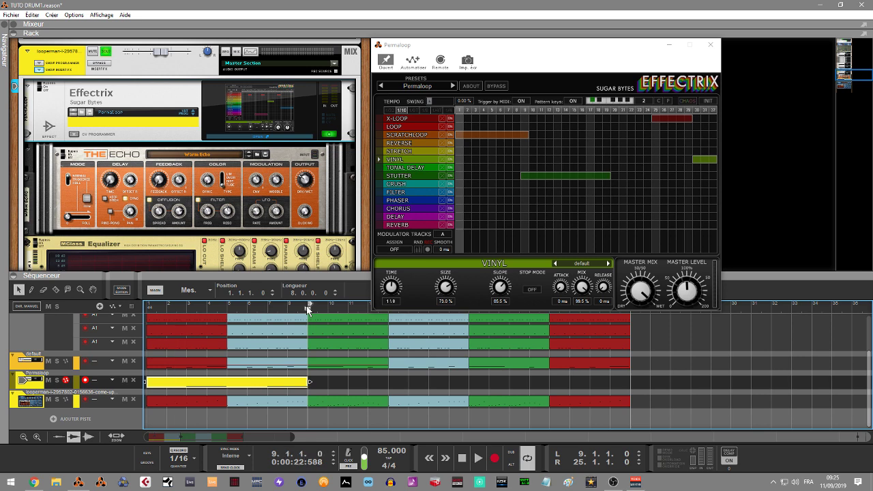
pyautogui.press('space')
pyautogui.press('KP_0')
pyautogui.press('KP_Multiply')
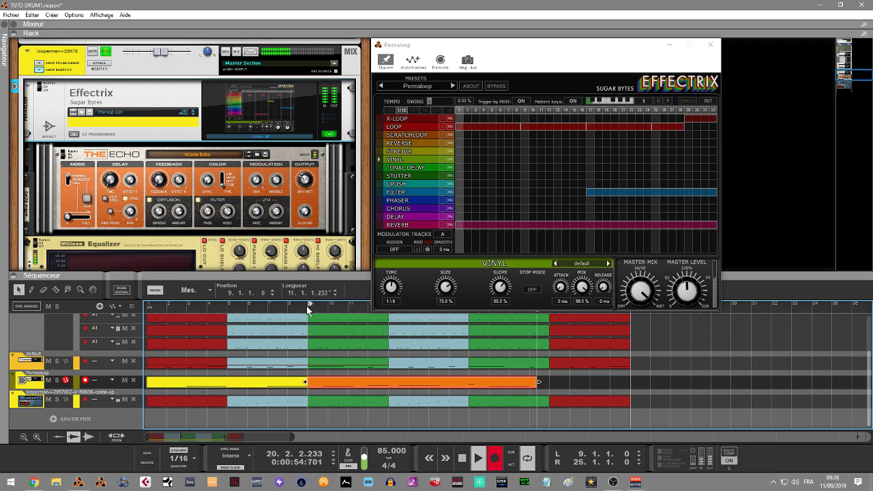
pyautogui.press('space')
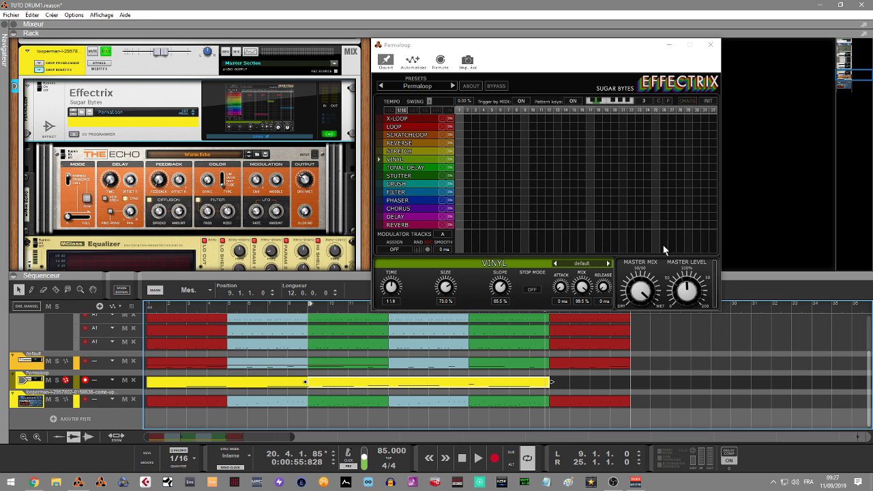
# In Effectrix pattern 3, assign the Vinyl effect's modulator track A to TIME
pyautogui.click(402, 250)
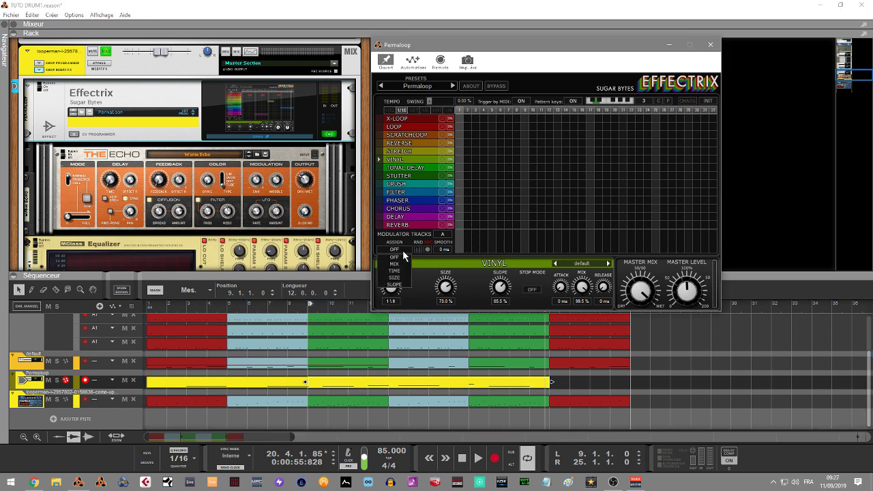
pyautogui.click(402, 286)
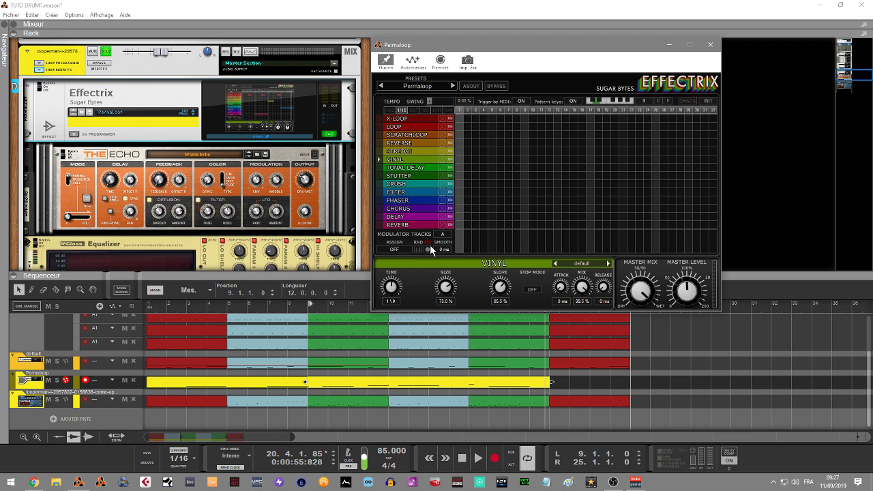
pyautogui.click(406, 250)
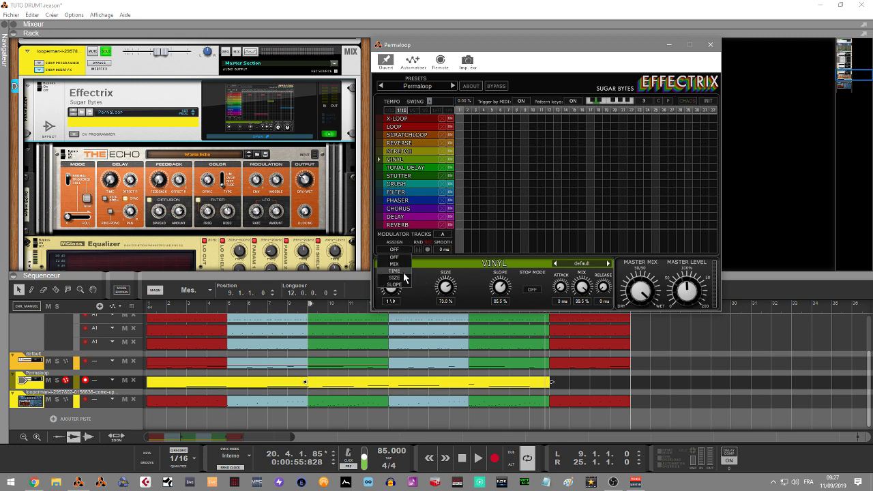
pyautogui.click(404, 277)
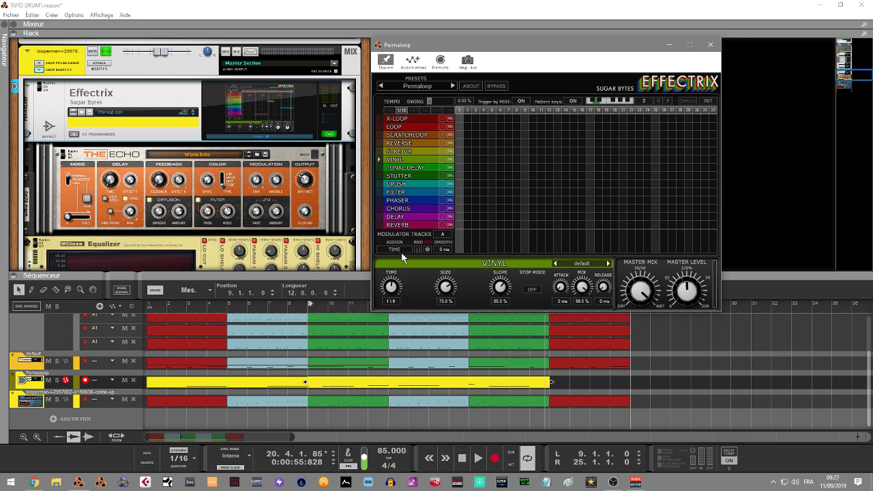
# Draw a wavy TIME modulation curve across pattern 3, and draw Vinyl blocks over steps 1–8 and 17–24
pyautogui.moveTo(464, 245); pyautogui.dragTo(518, 238)
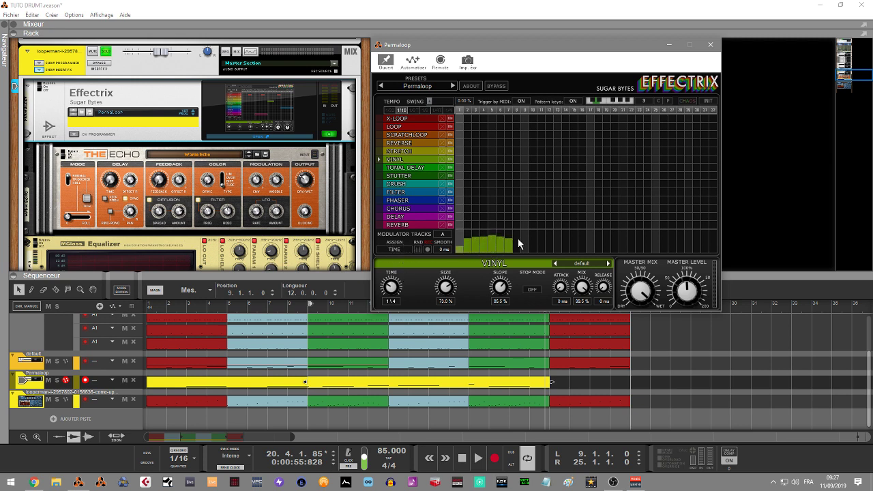
pyautogui.moveTo(595, 238); pyautogui.dragTo(665, 242)
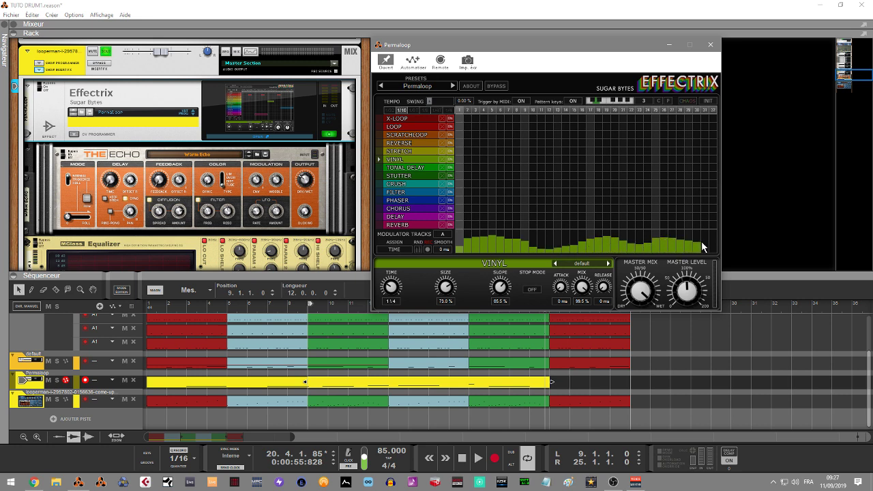
pyautogui.moveTo(459, 159); pyautogui.dragTo(520, 159)
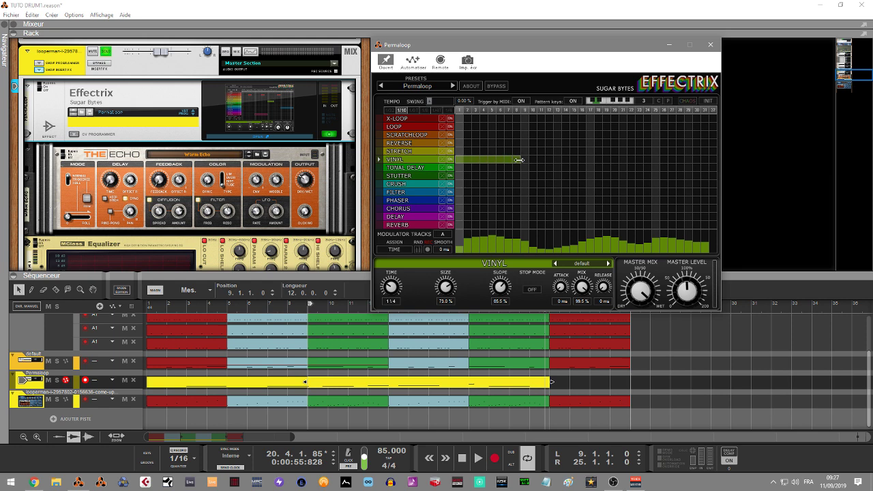
pyautogui.moveTo(589, 161); pyautogui.dragTo(656, 160)
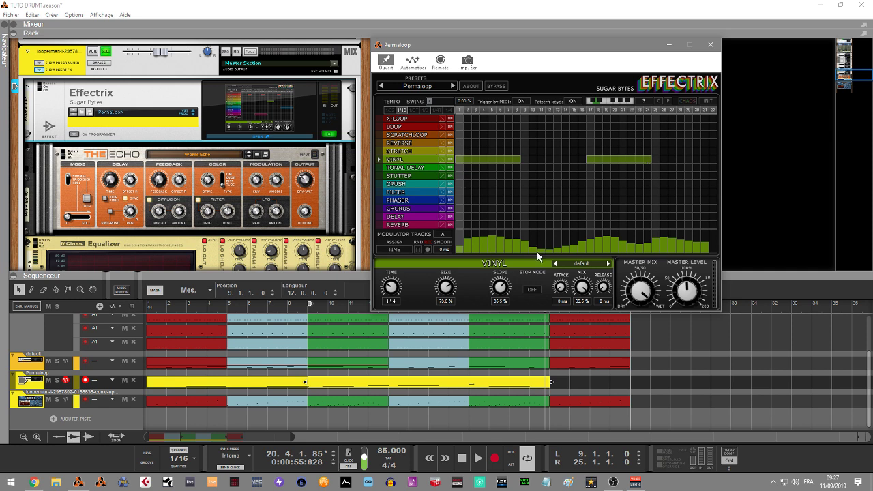
# Delete the 12-bar trigger clip from the Permaloop track and play the song from bar 9 to audition the Vinyl pattern
pyautogui.click(477, 385)
pyautogui.press('Delete')
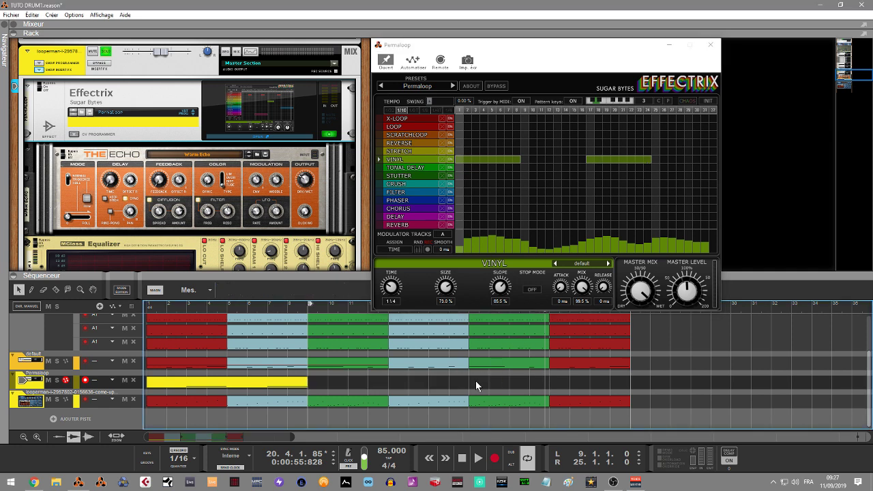
pyautogui.press('space')
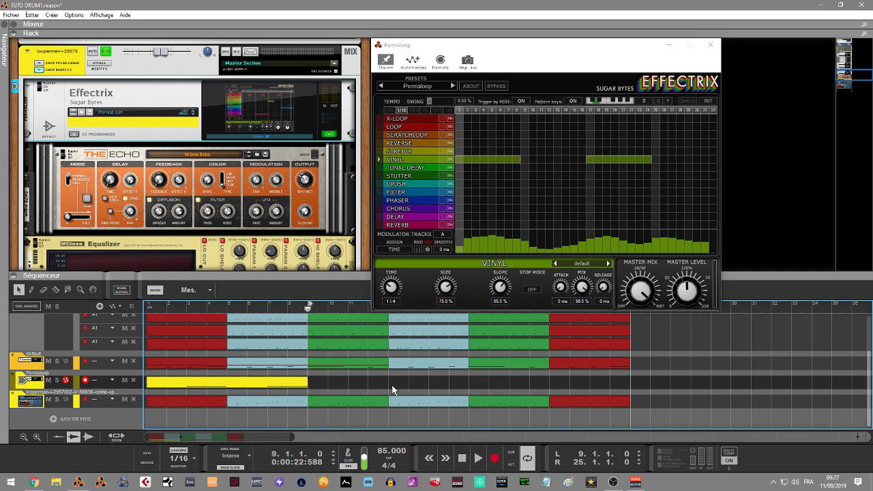
pyautogui.press('space')
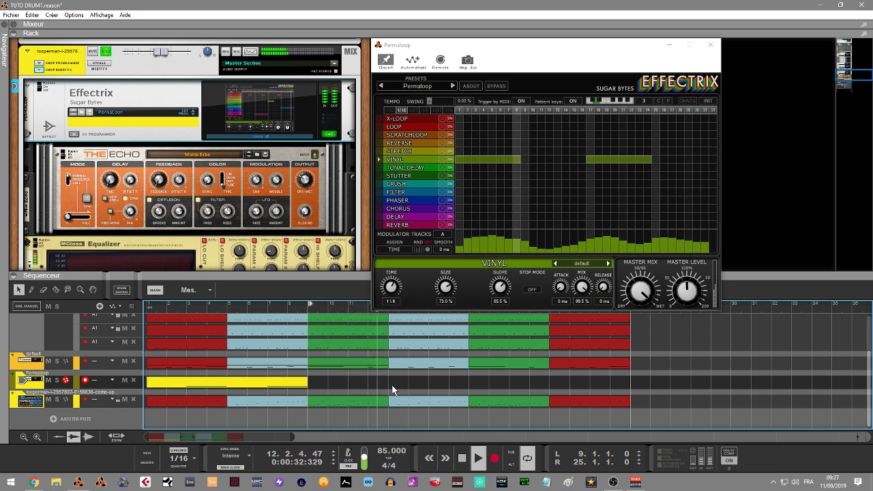
pyautogui.press('space')
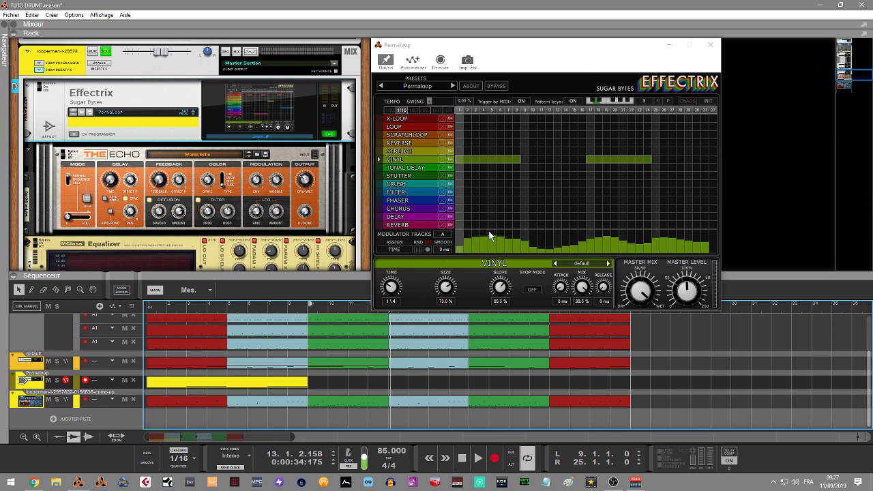
# Randomise pattern 3 with Chaos, audition it in playback, and apply Chaos again for another random pattern
pyautogui.click(392, 249)
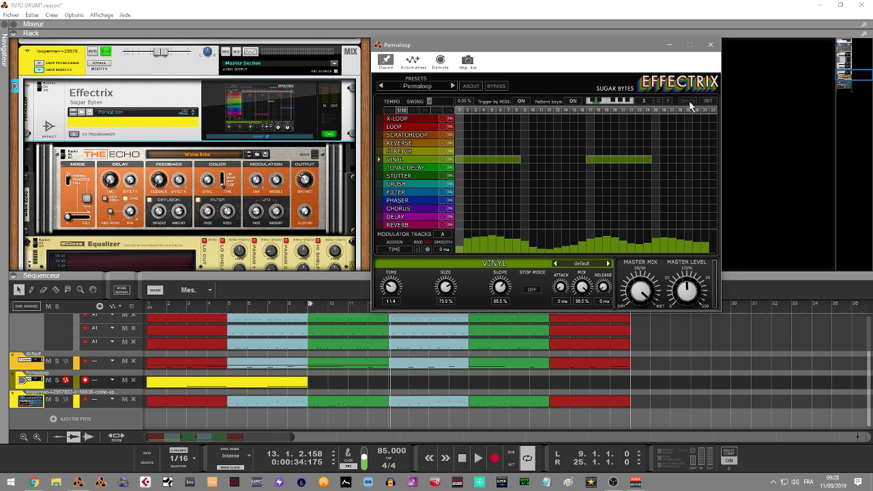
pyautogui.click(688, 102)
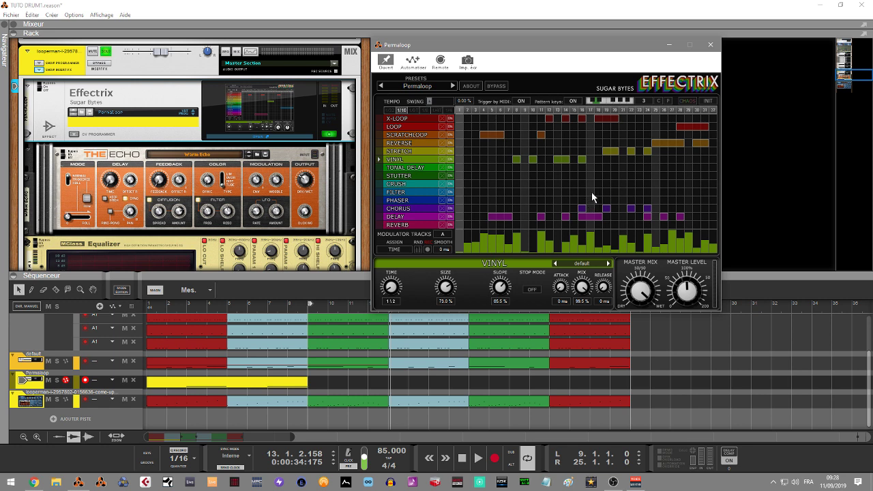
pyautogui.press('space')
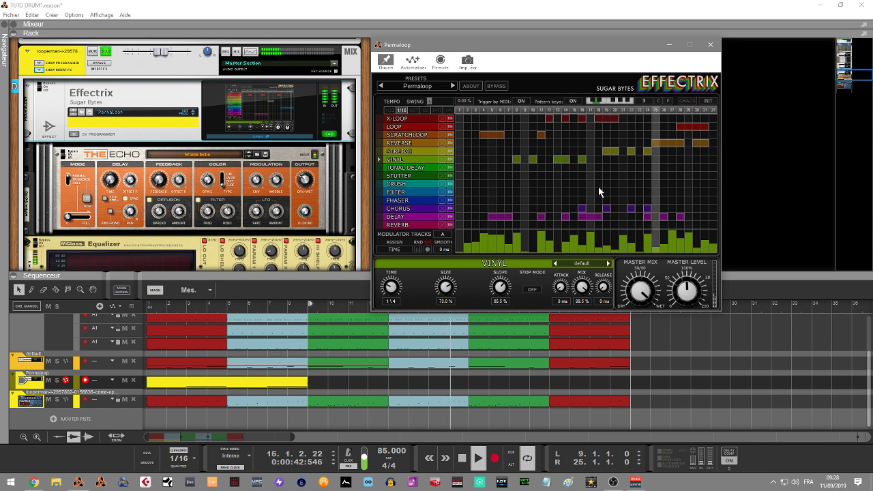
pyautogui.click(688, 99)
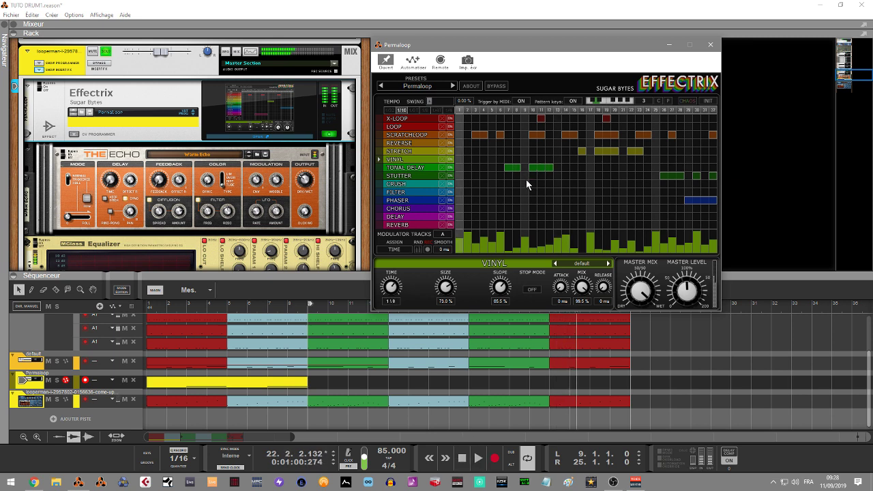
# Remove the Tonal Delay blocks from the randomised pattern 3, and apply Chaos again during playback
pyautogui.click(510, 167)
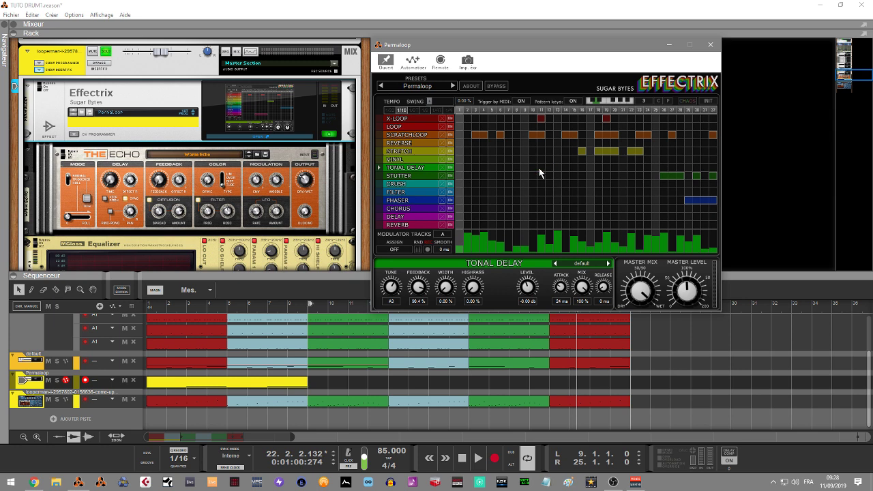
pyautogui.click(668, 175)
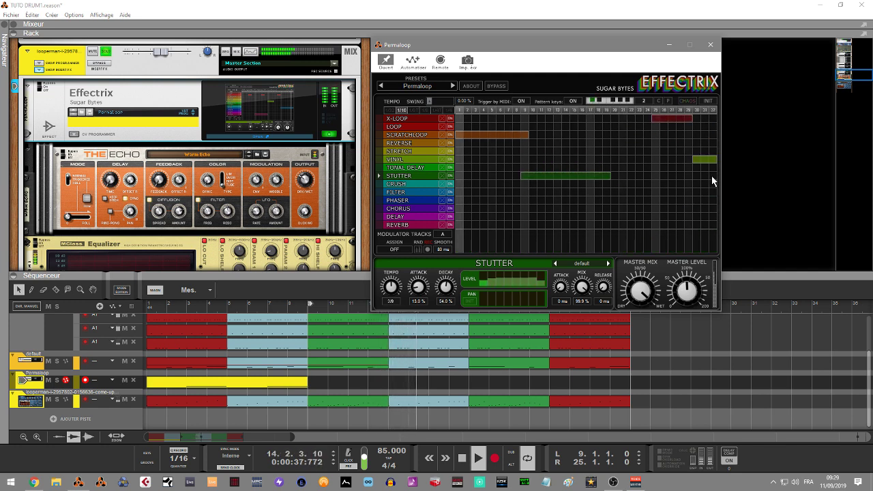
pyautogui.click(689, 102)
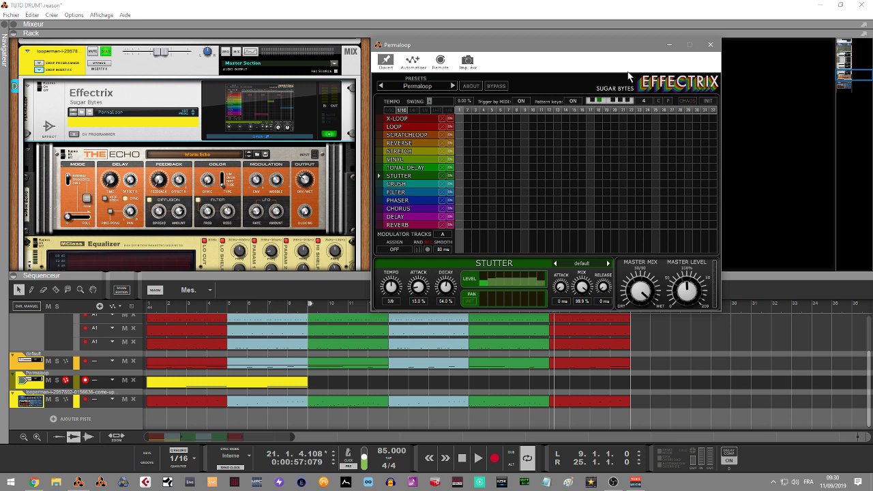
# Look through the Effectrix factory preset banks, including Factory3 and Factoryv1.3, without loading a preset
pyautogui.click(430, 85)
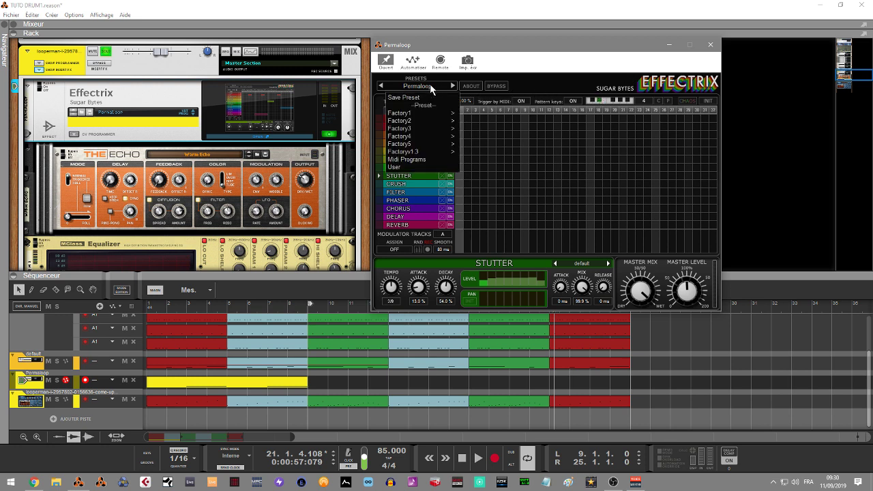
pyautogui.moveTo(424, 116)
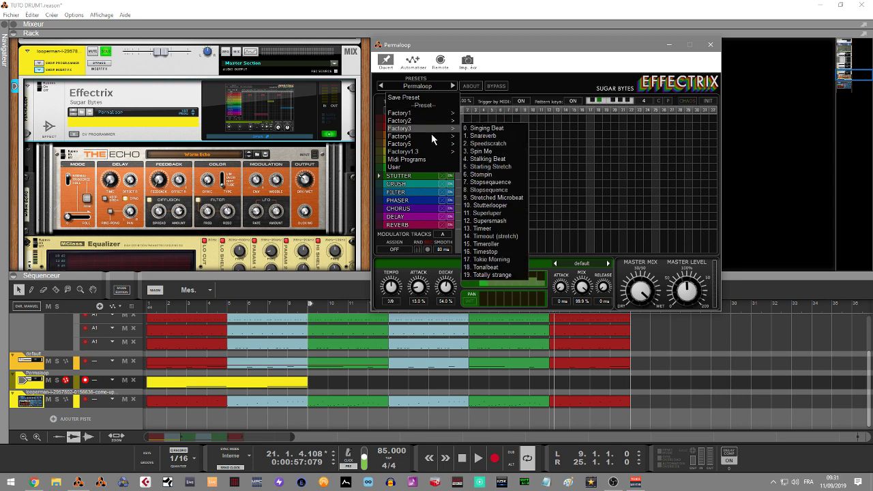
pyautogui.moveTo(437, 144)
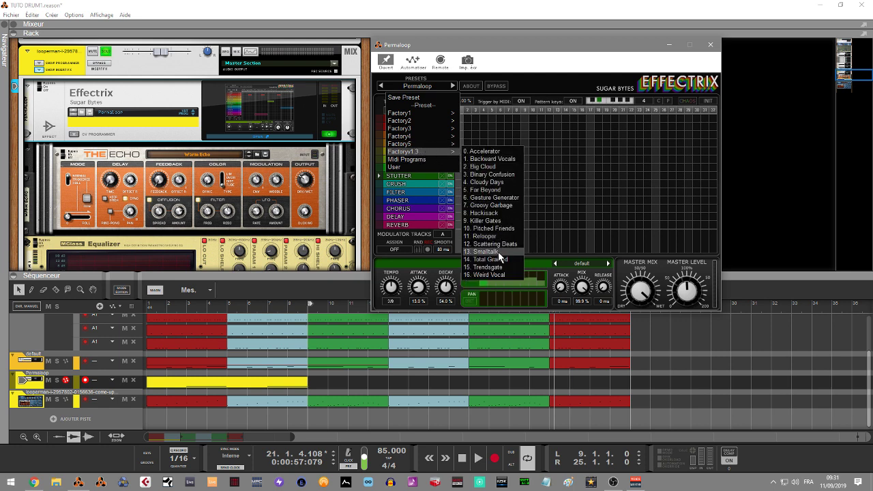
pyautogui.click(572, 85)
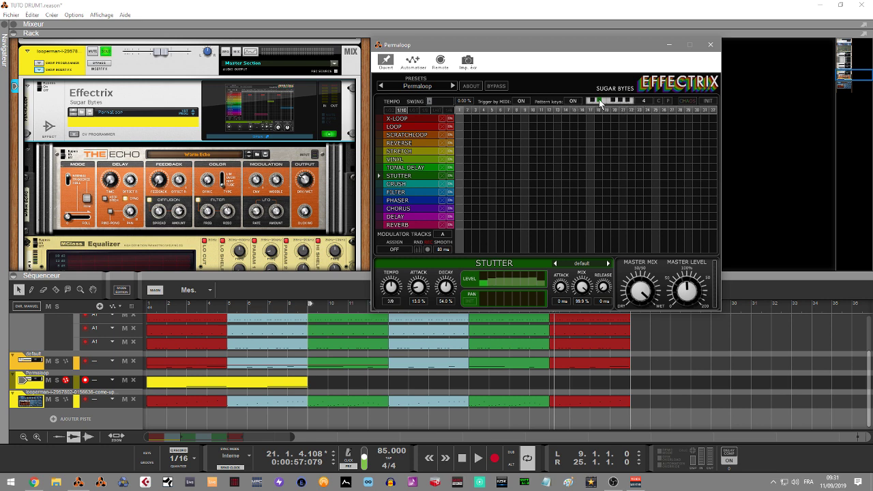
# In pattern 4, assign the Stutter effect's modulator track A to TEMPO
pyautogui.moveTo(636, 290); pyautogui.dragTo(636, 274)
pyautogui.click(401, 249)
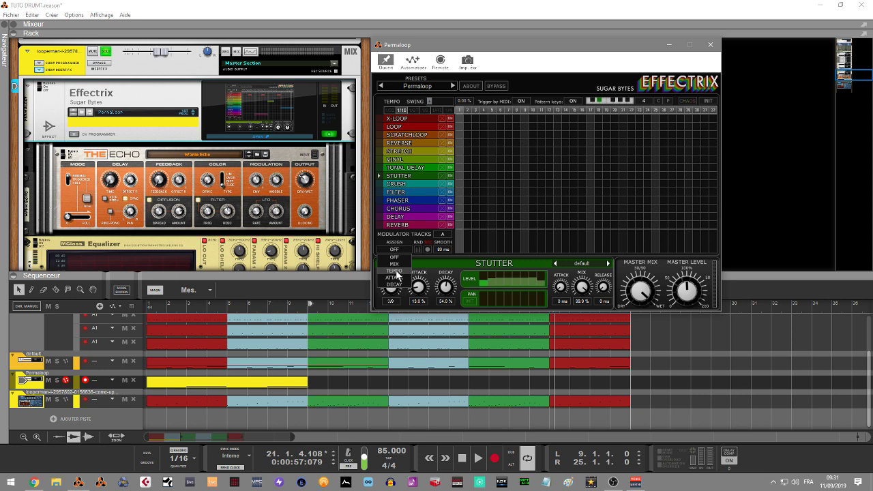
pyautogui.click(396, 272)
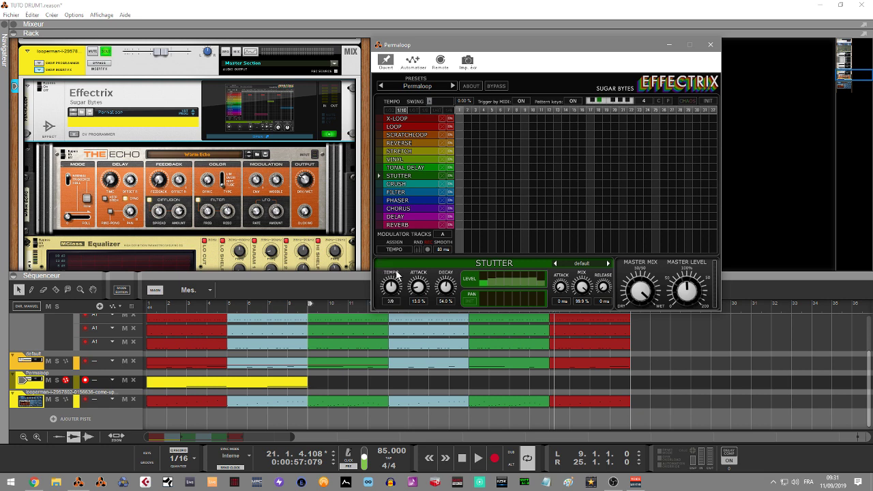
pyautogui.click(428, 250)
# Switch to Chrome and look over the Effectrix product page on sugar-bytes.de and its Plugin Boutique page
pyautogui.click(34, 482)
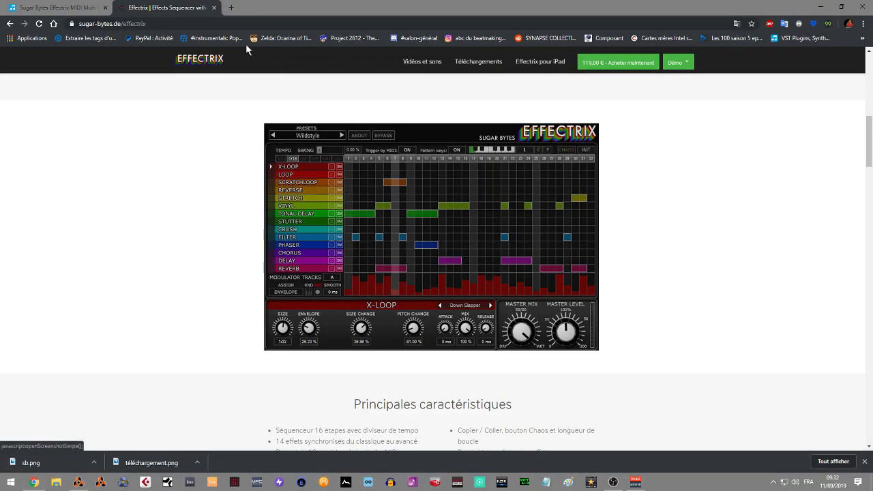
pyautogui.moveTo(861, 150); pyautogui.dragTo(864, 98)
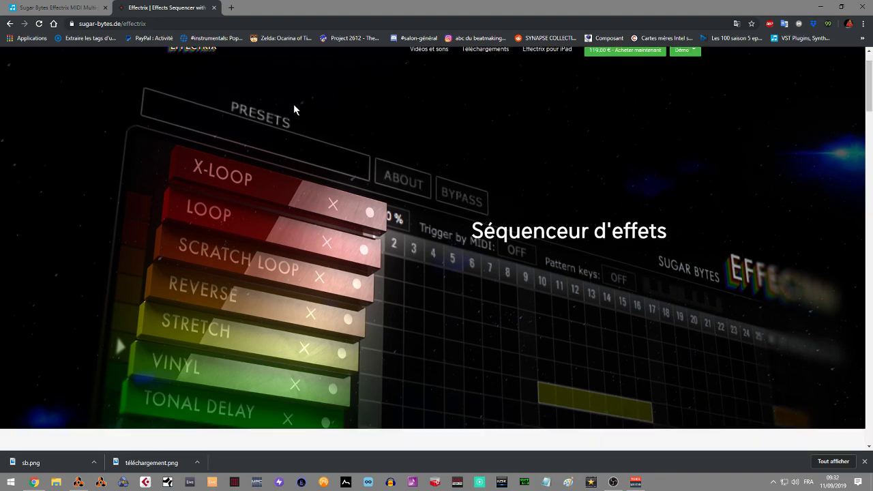
pyautogui.moveTo(869, 89); pyautogui.dragTo(870, 222)
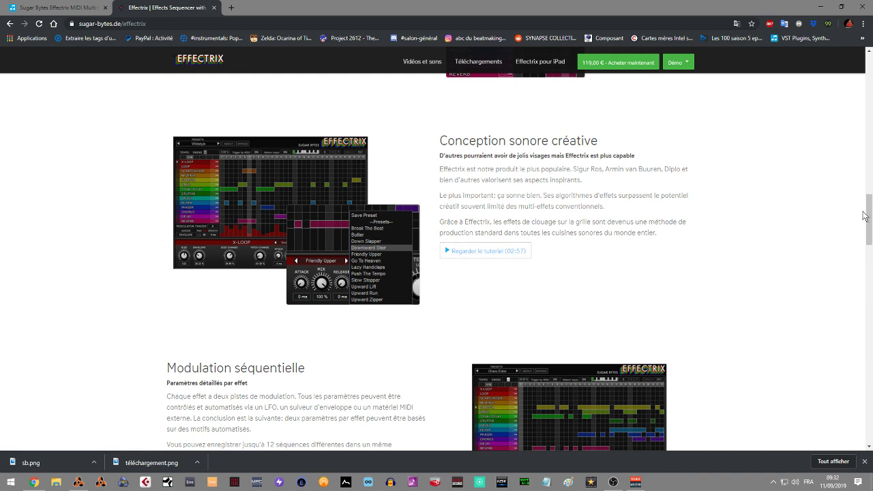
pyautogui.moveTo(864, 213); pyautogui.dragTo(863, 42)
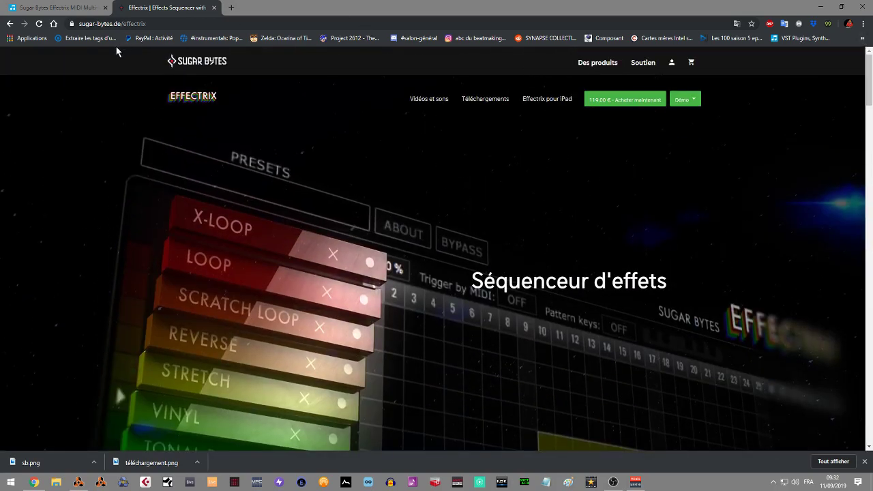
pyautogui.click(67, 7)
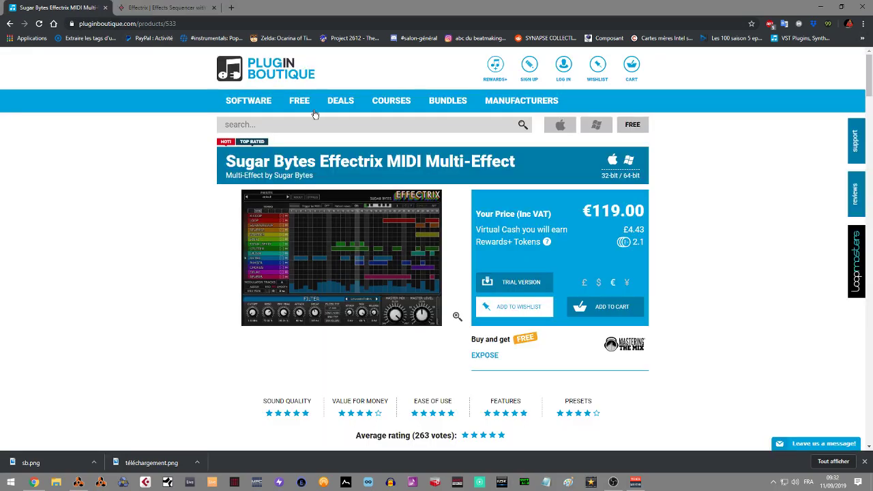